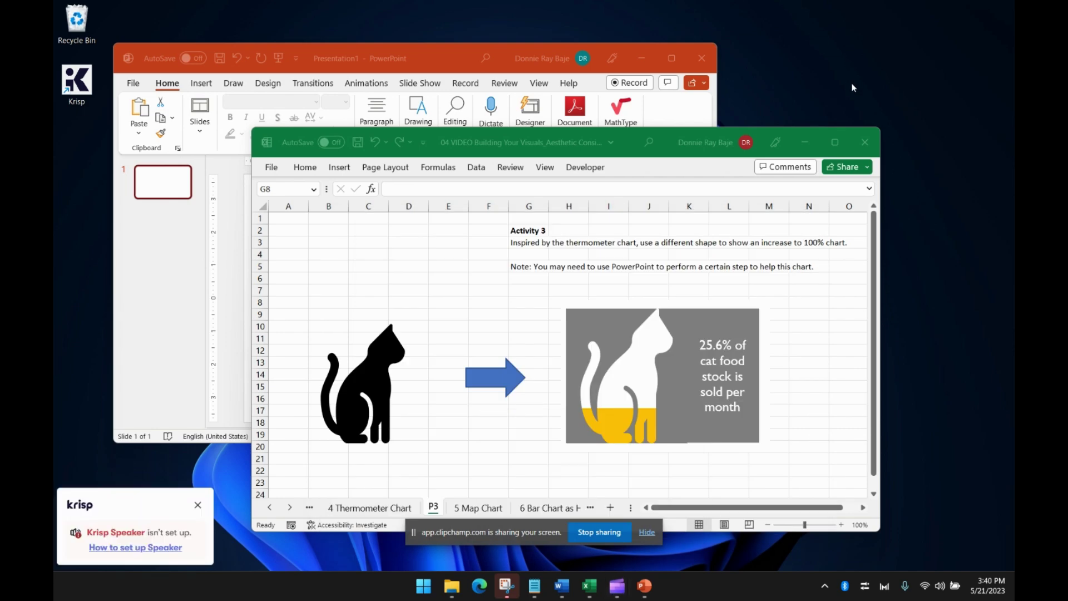
Minimize PowerPoint and nudge the black cat graphic slightly higher on the P3 sheet.
click(642, 58)
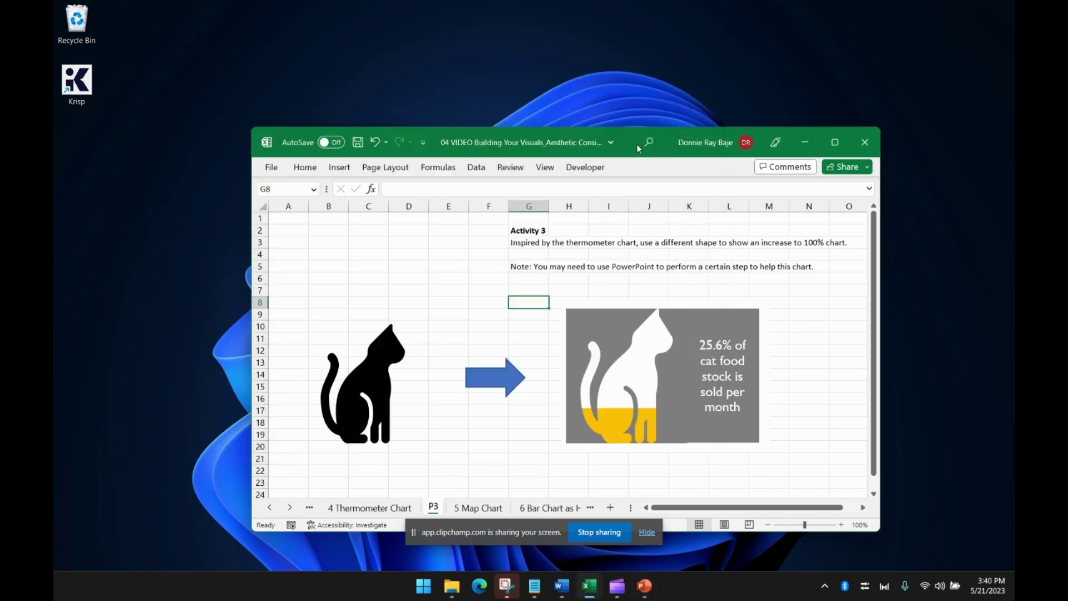
click(503, 245)
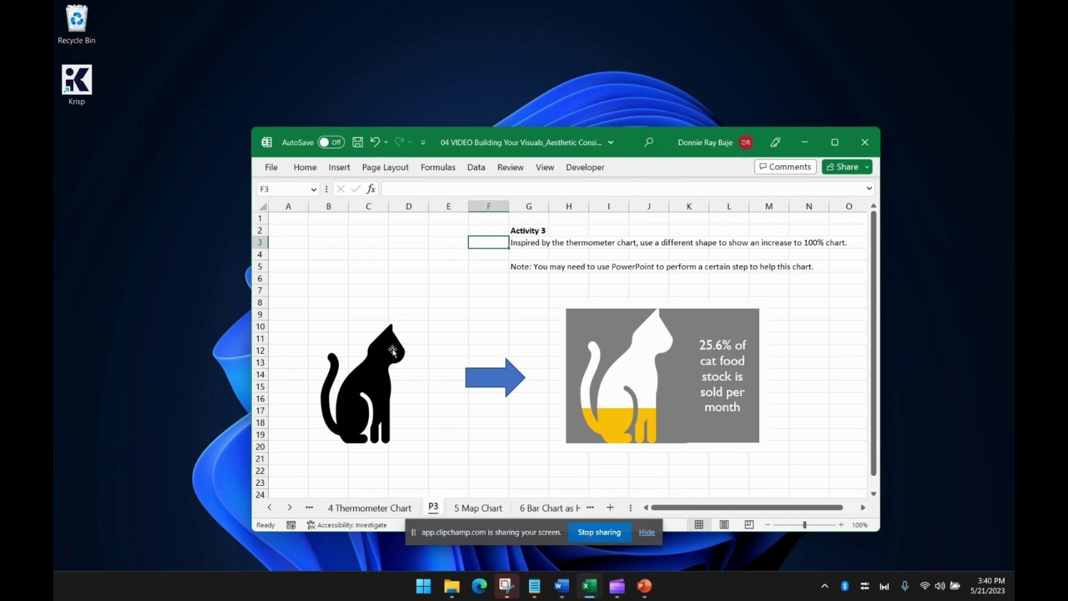
drag(396, 352, 408, 305)
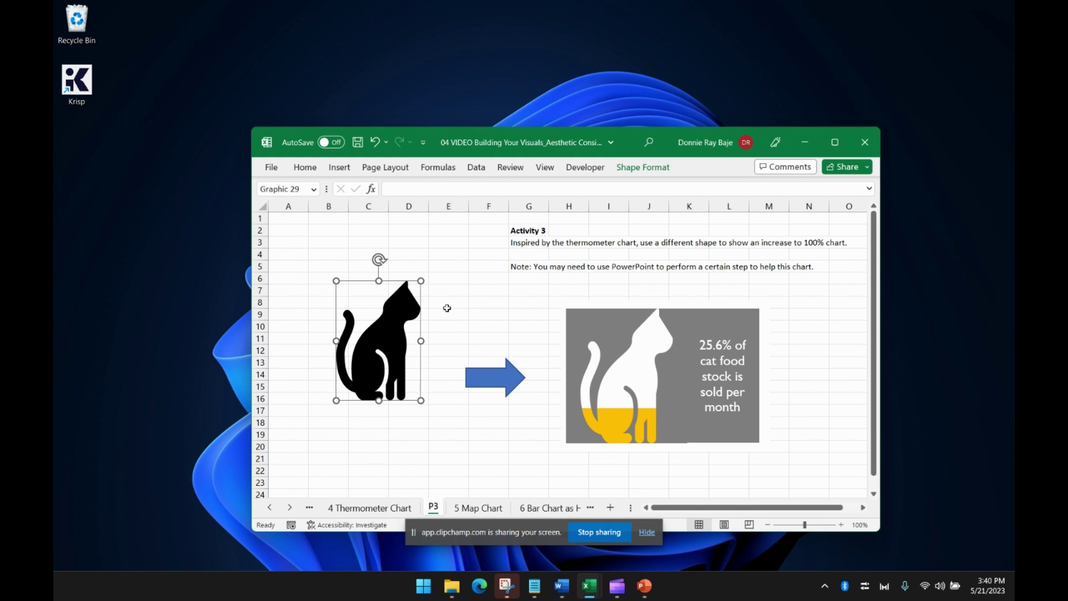
click(678, 330)
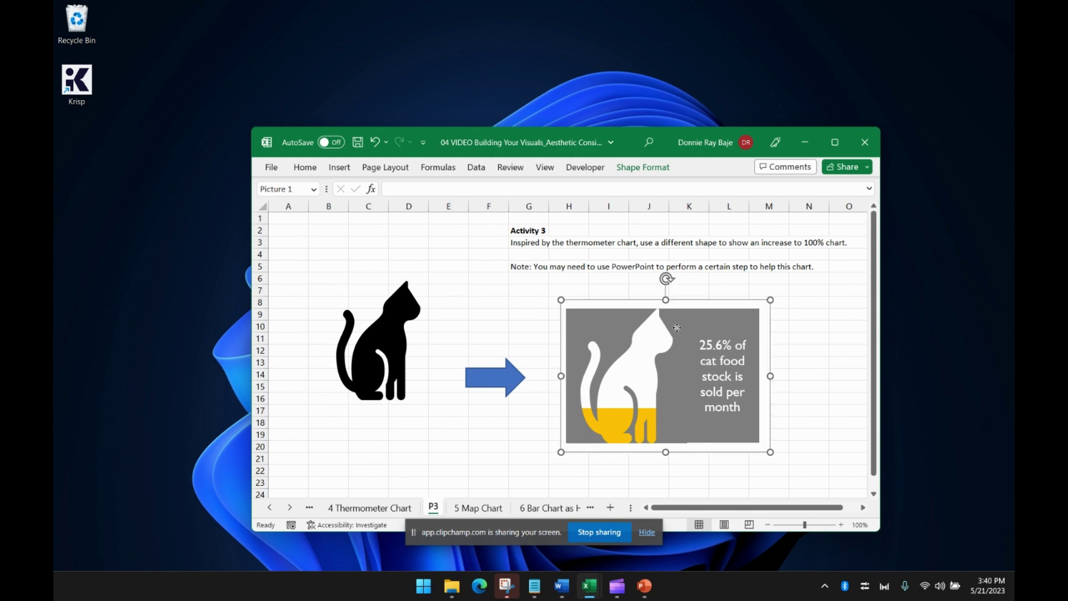
click(510, 301)
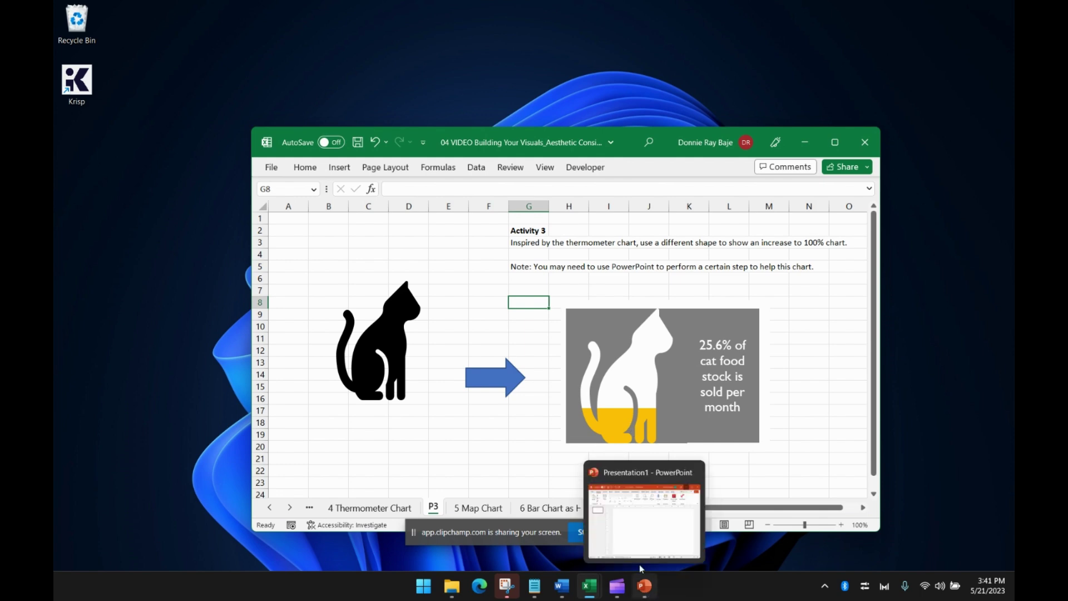
Copy the black cat graphic from Excel and bring up the blank PowerPoint presentation.
click(387, 330)
right_click(387, 331)
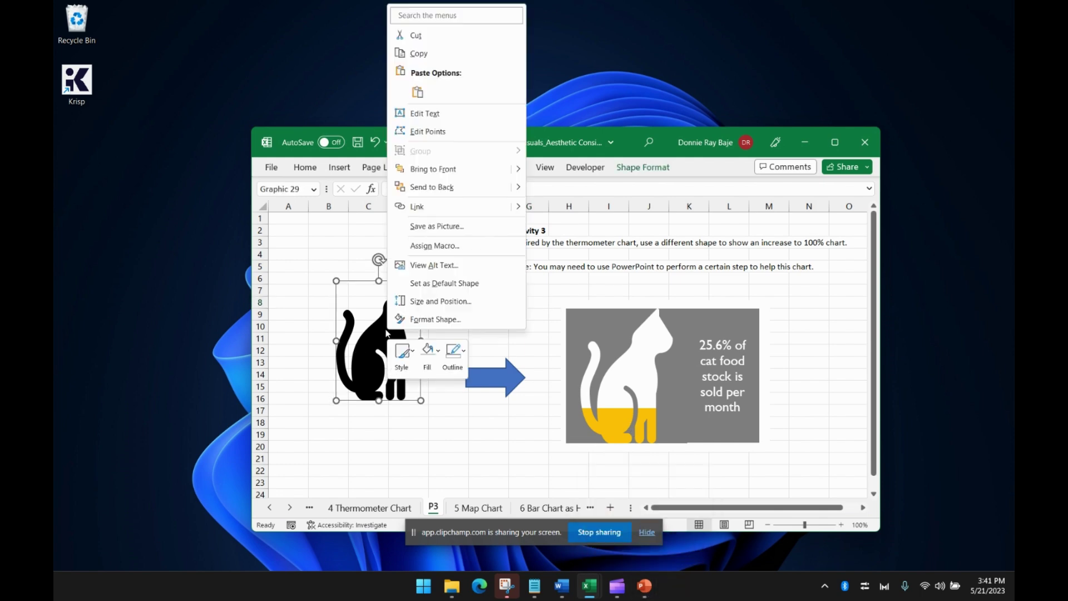
click(419, 53)
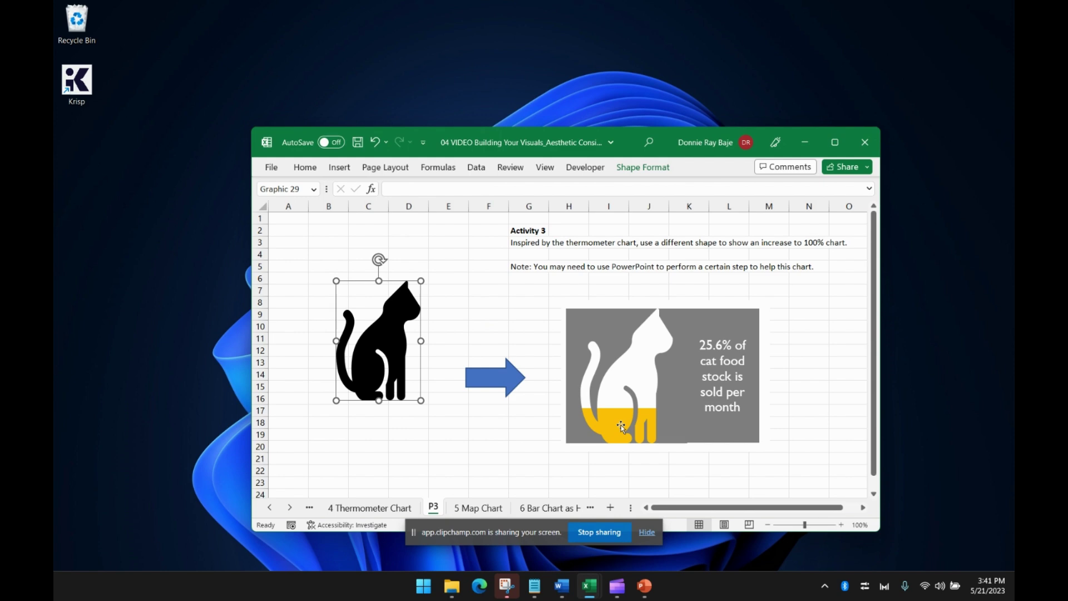
click(645, 586)
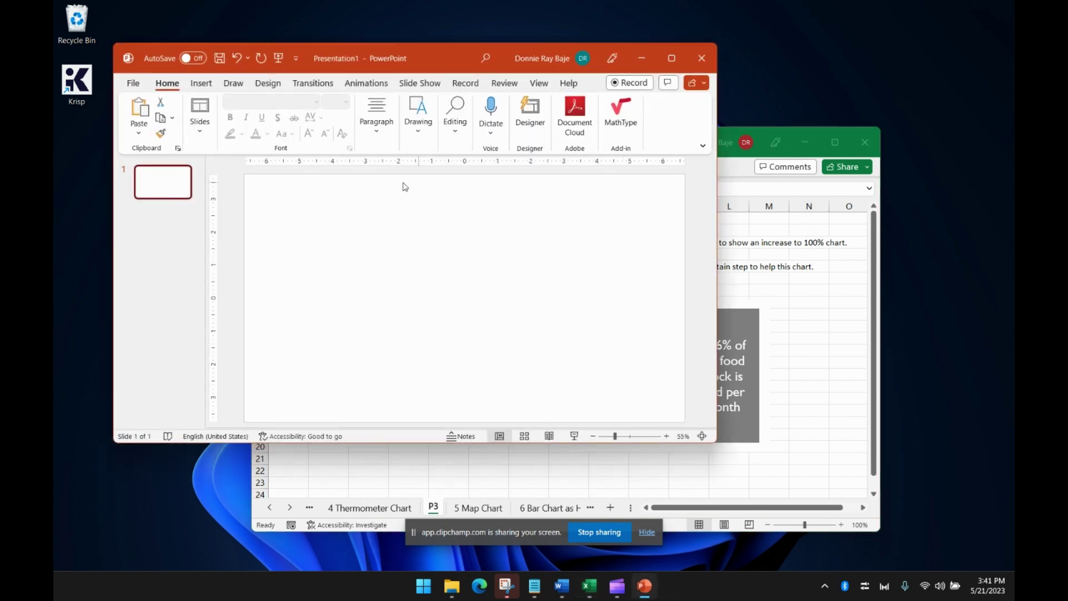
Paste the black cat onto the slide, close Designer, and move it to the left.
right_click(327, 211)
click(396, 261)
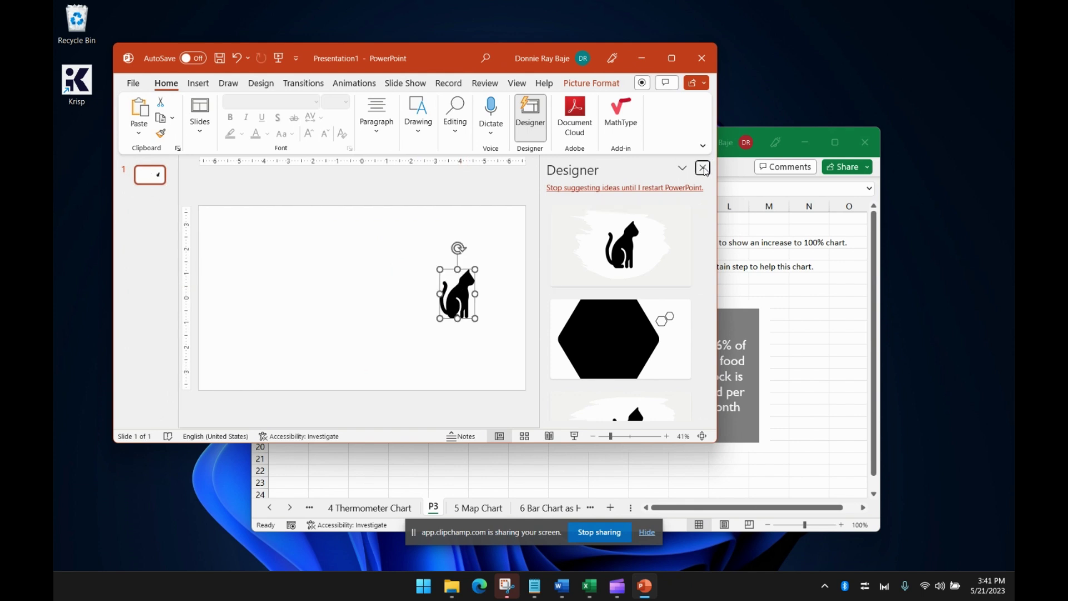
click(704, 169)
drag(589, 268, 333, 266)
click(401, 219)
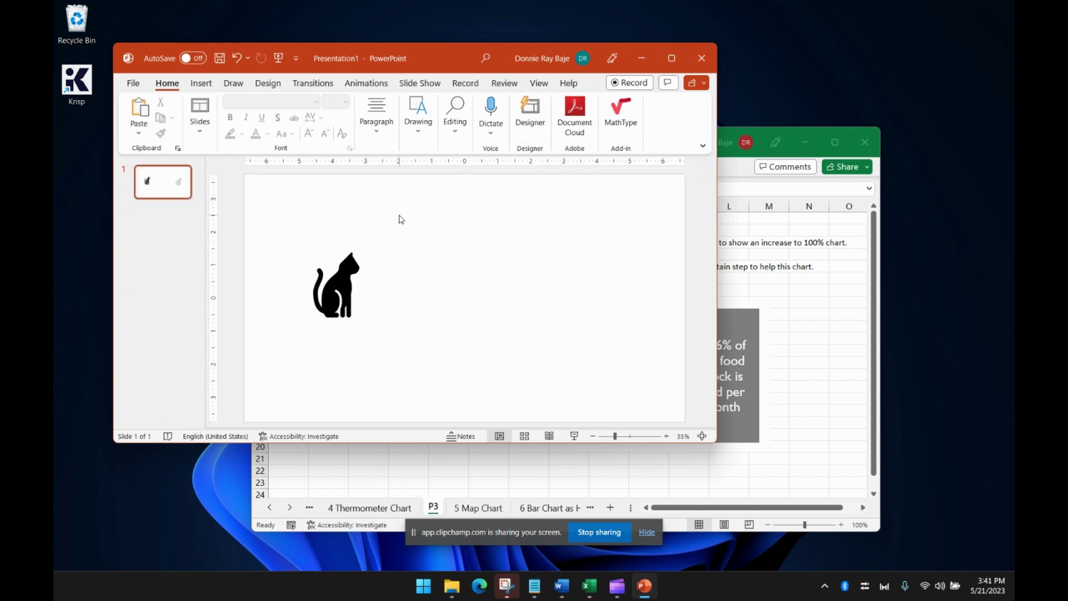
Draw a blue rectangle to the right of the cat.
click(201, 83)
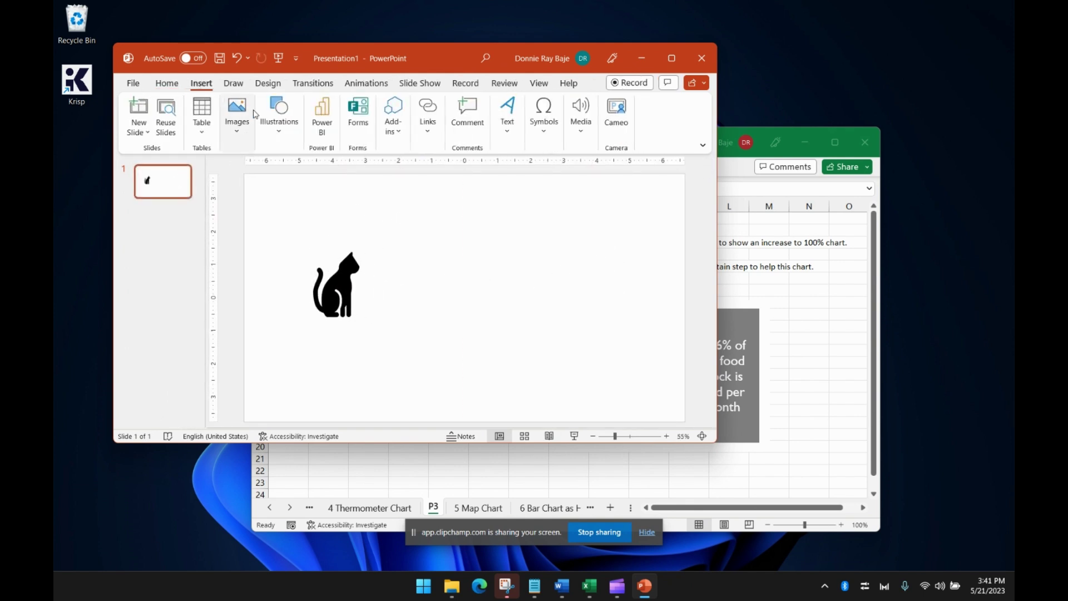
click(281, 133)
click(270, 175)
click(320, 231)
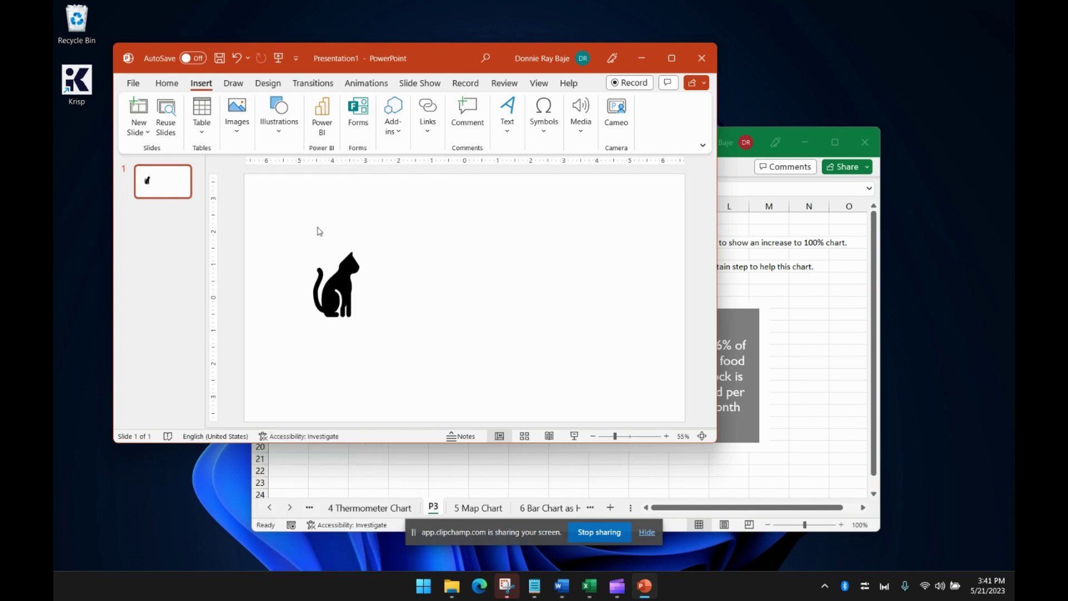
drag(433, 222, 484, 313)
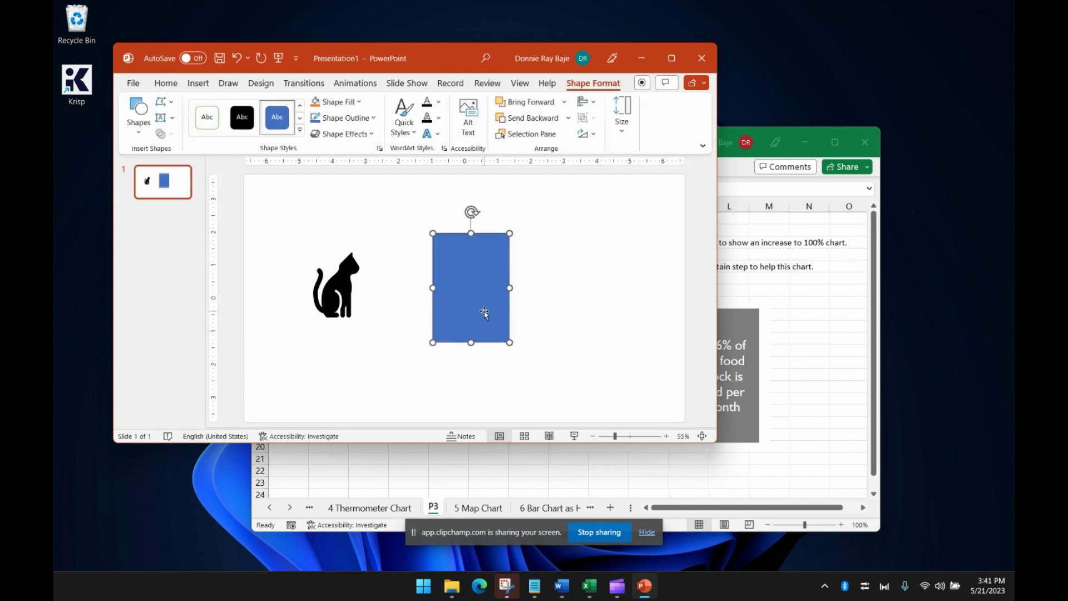
Move the black cat onto the blue rectangle, keeping it in front.
right_click(489, 303)
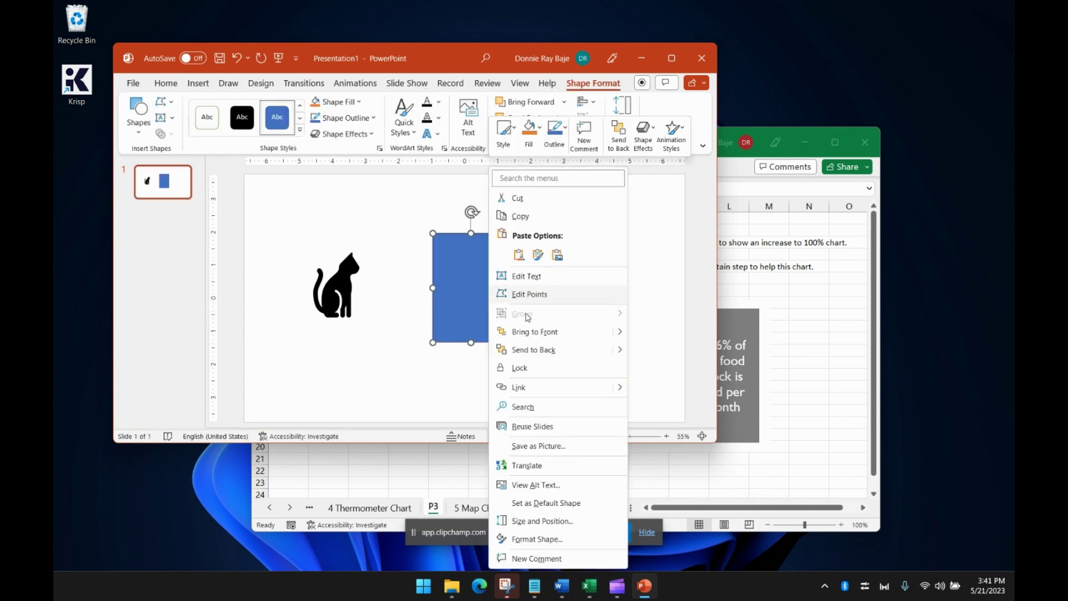
click(547, 351)
click(348, 329)
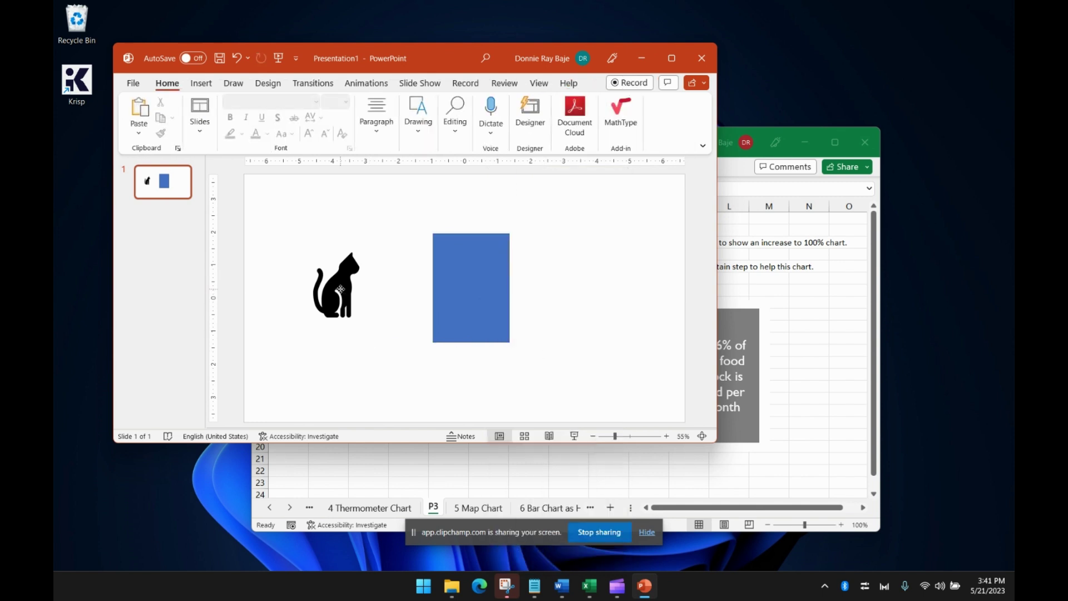
drag(342, 292, 472, 314)
key(ctrl+shift+bracketleft)
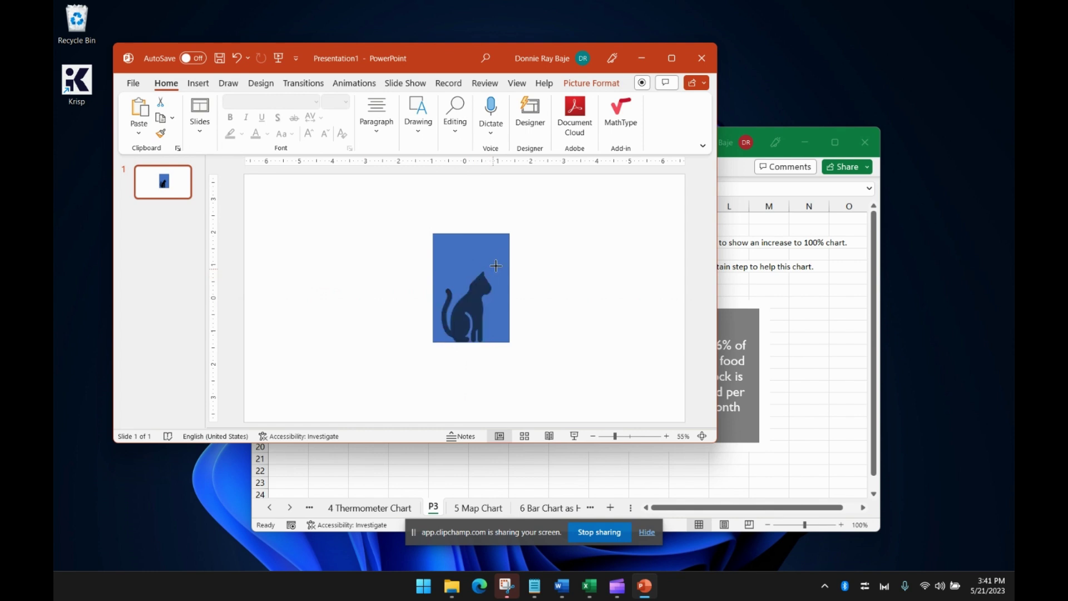
key(ctrl+z)
drag(485, 273, 484, 279)
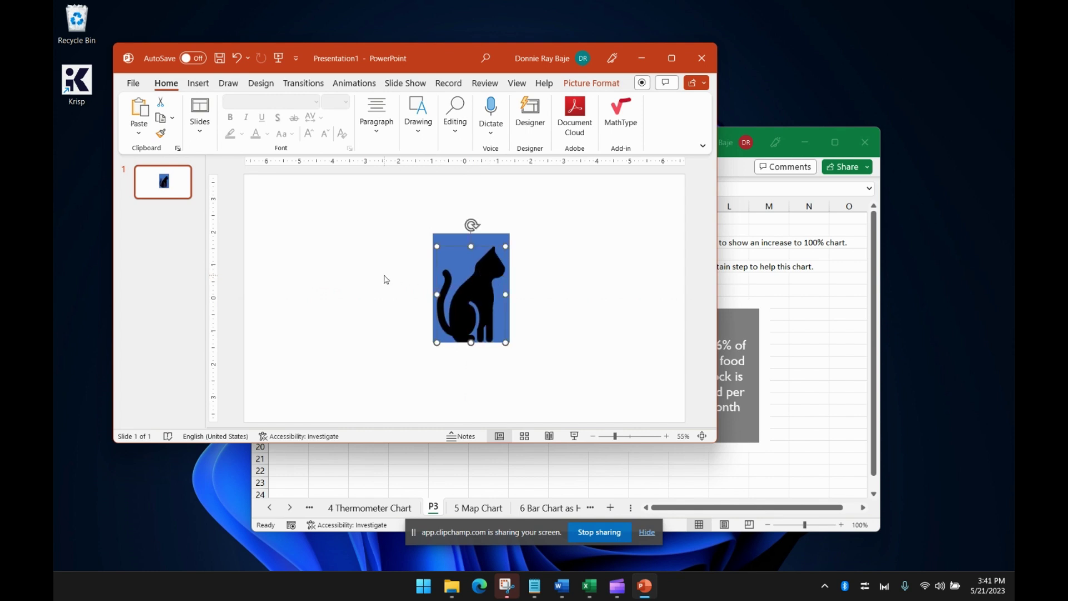
Enlarge the cat to fill the rectangle, then select both the rectangle and cat.
click(387, 279)
click(480, 281)
drag(506, 245, 510, 241)
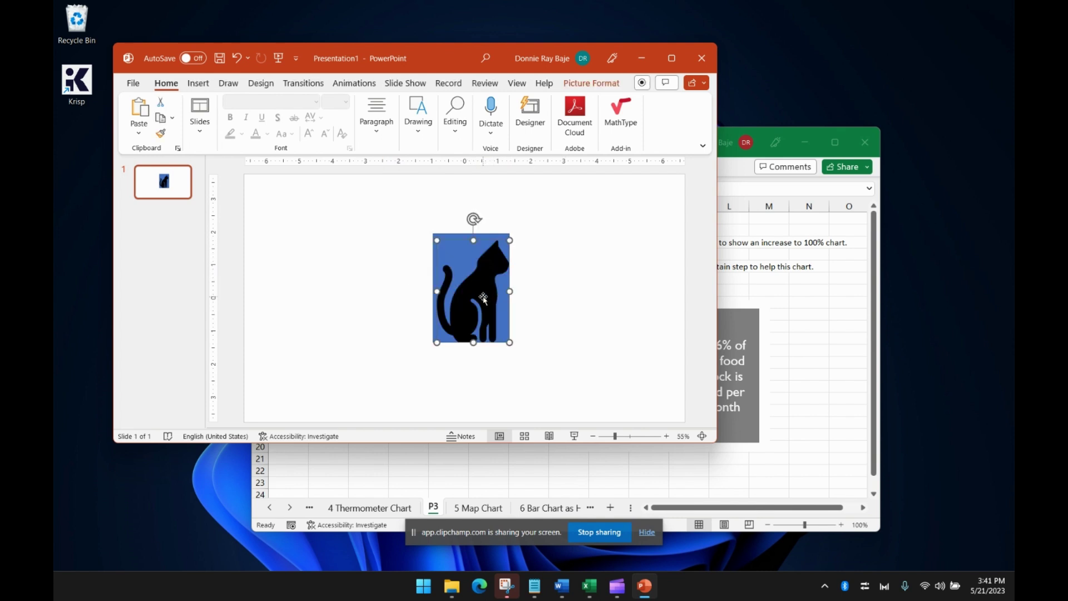
drag(483, 299, 515, 287)
click(452, 237)
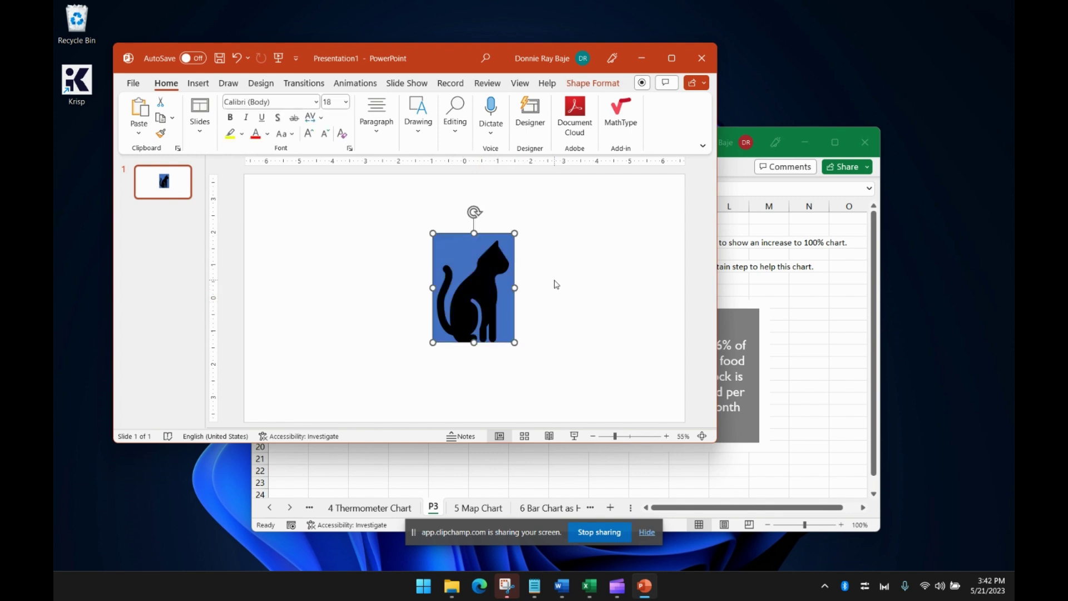
click(556, 285)
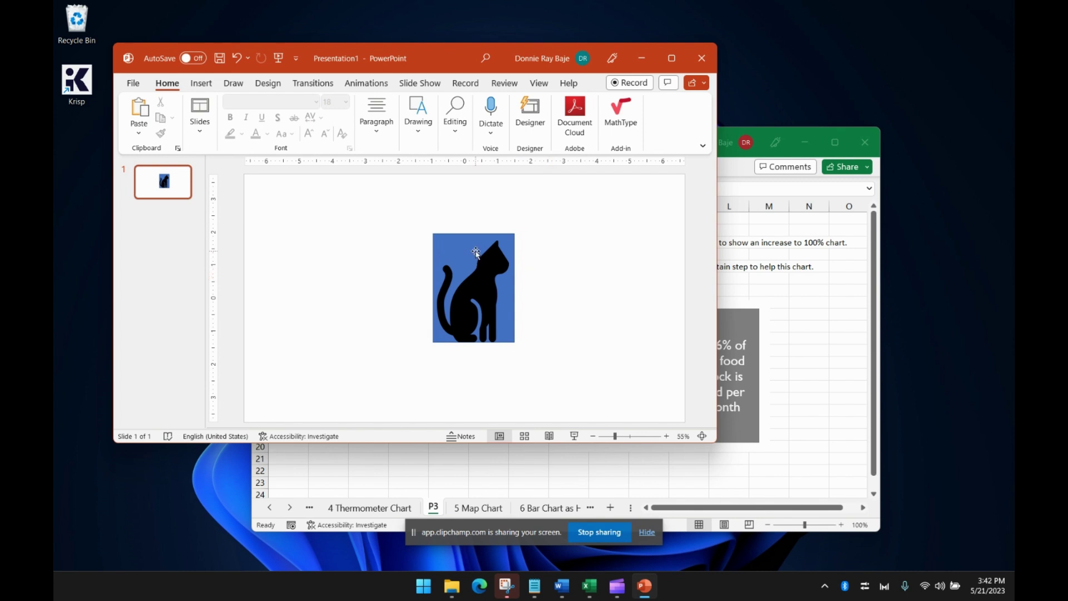
click(459, 238)
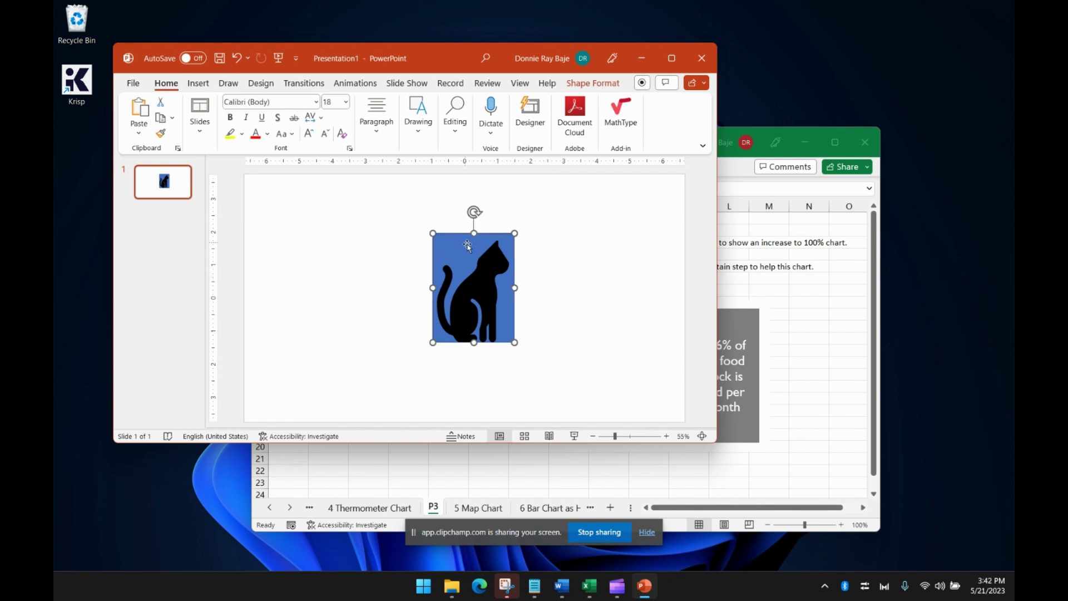
shift+click(498, 268)
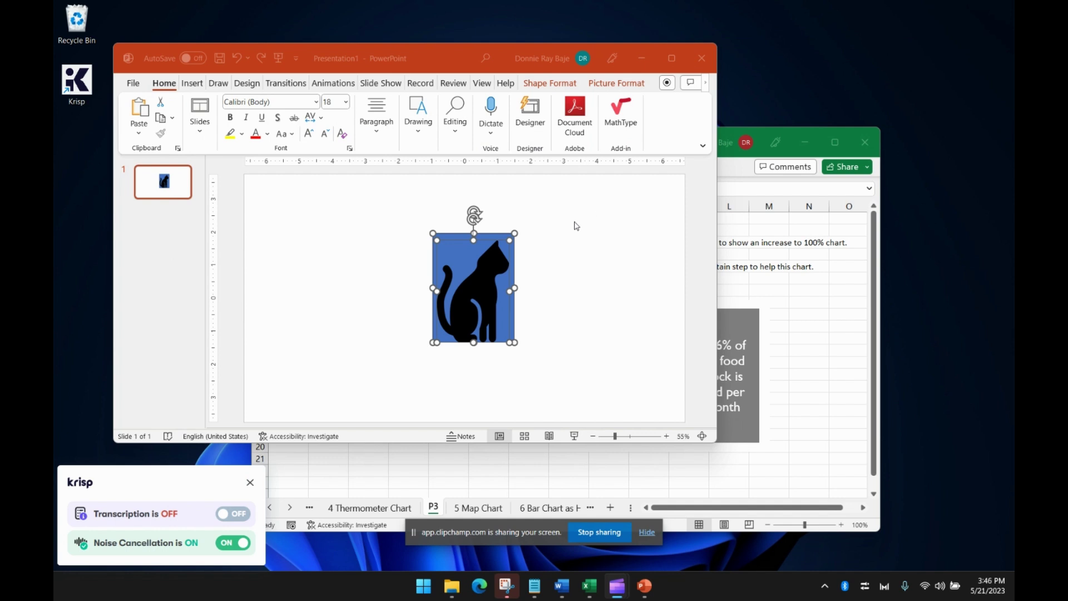
Copy the cat and rectangle and paste them back as one single picture.
click(499, 235)
right_click(498, 235)
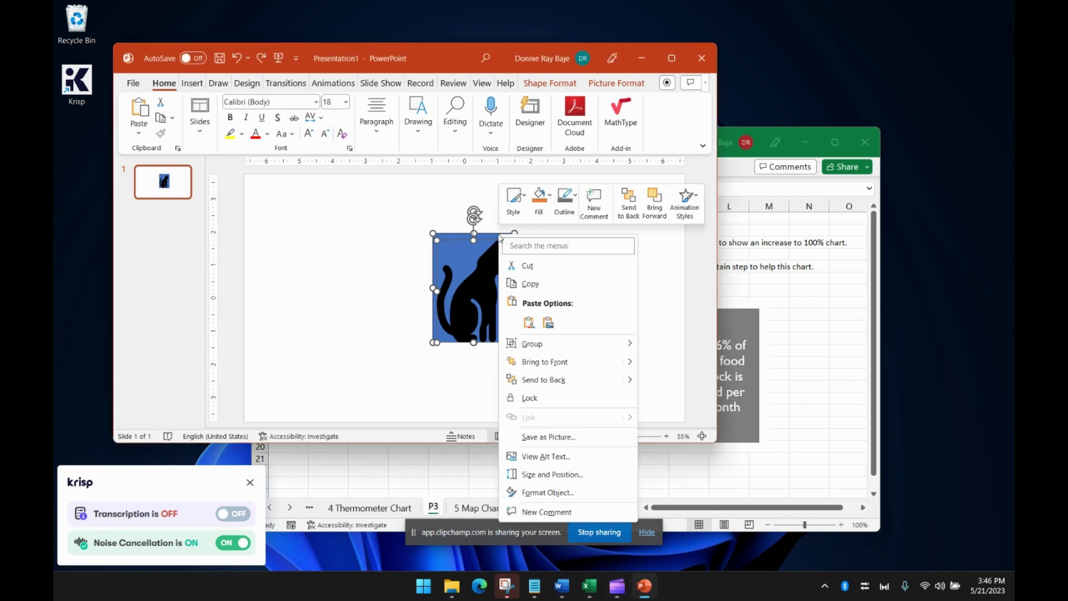
click(534, 287)
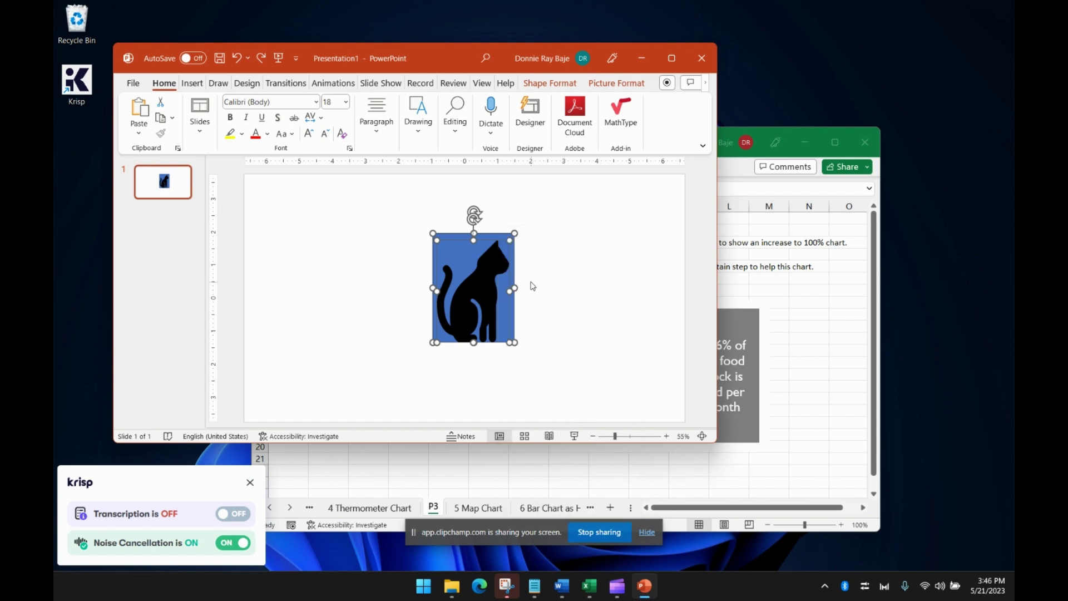
right_click(566, 252)
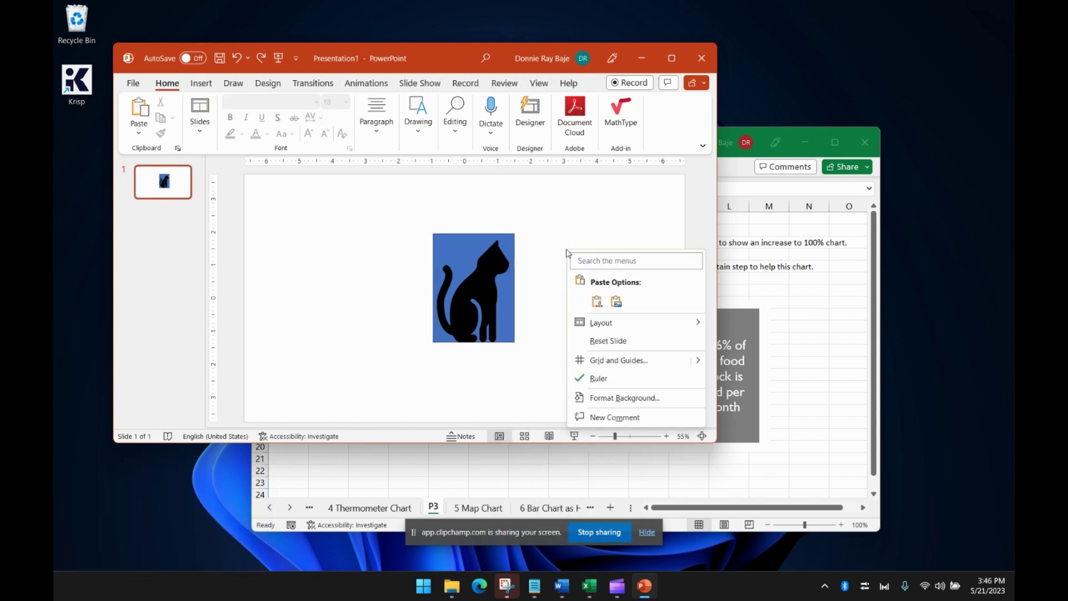
click(616, 301)
right_click(586, 218)
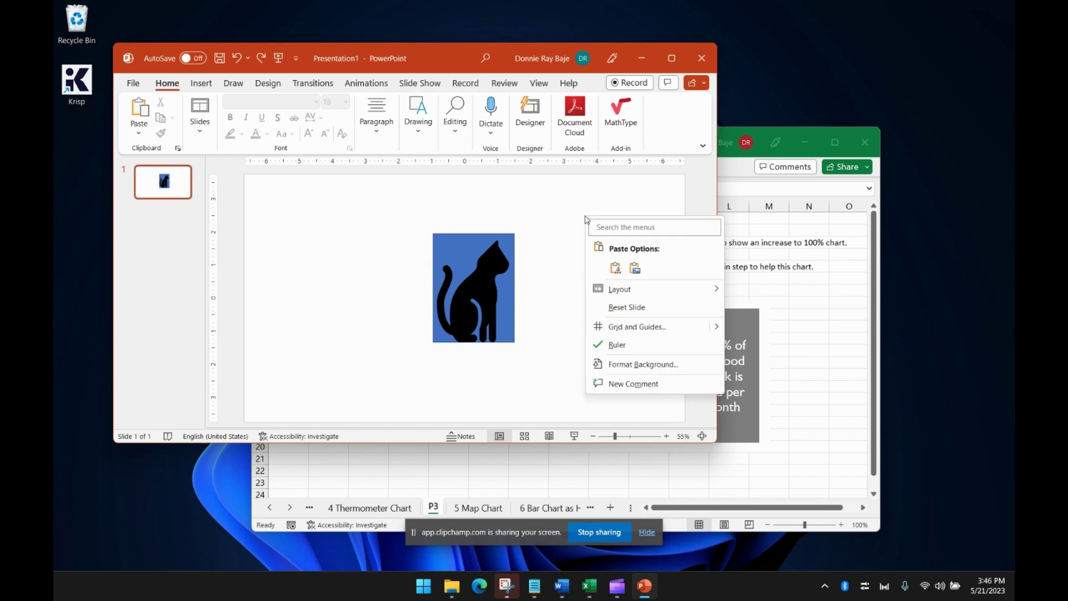
right_click(507, 195)
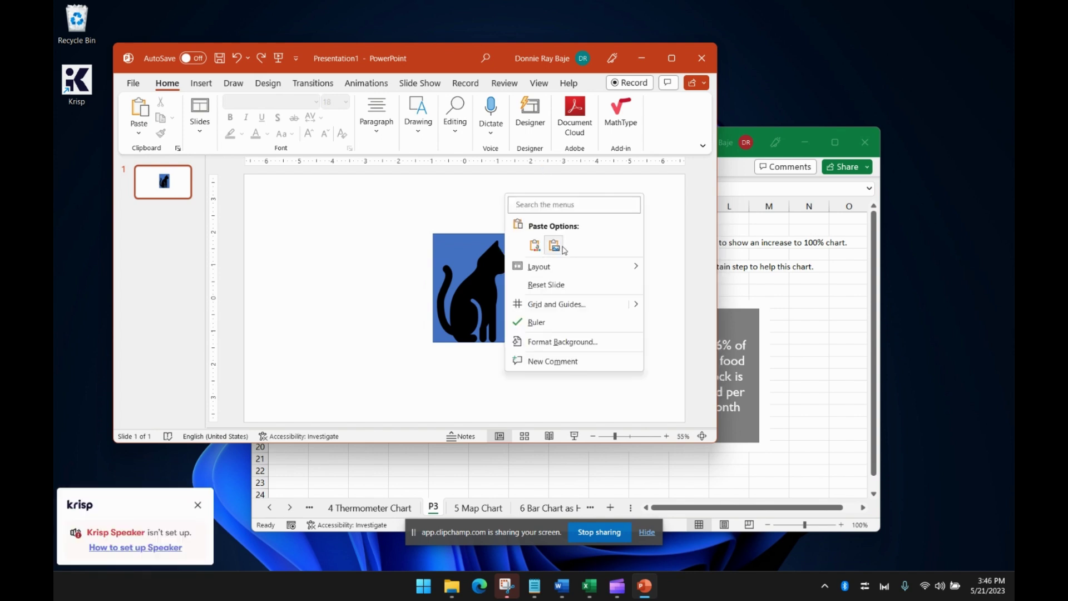
click(556, 252)
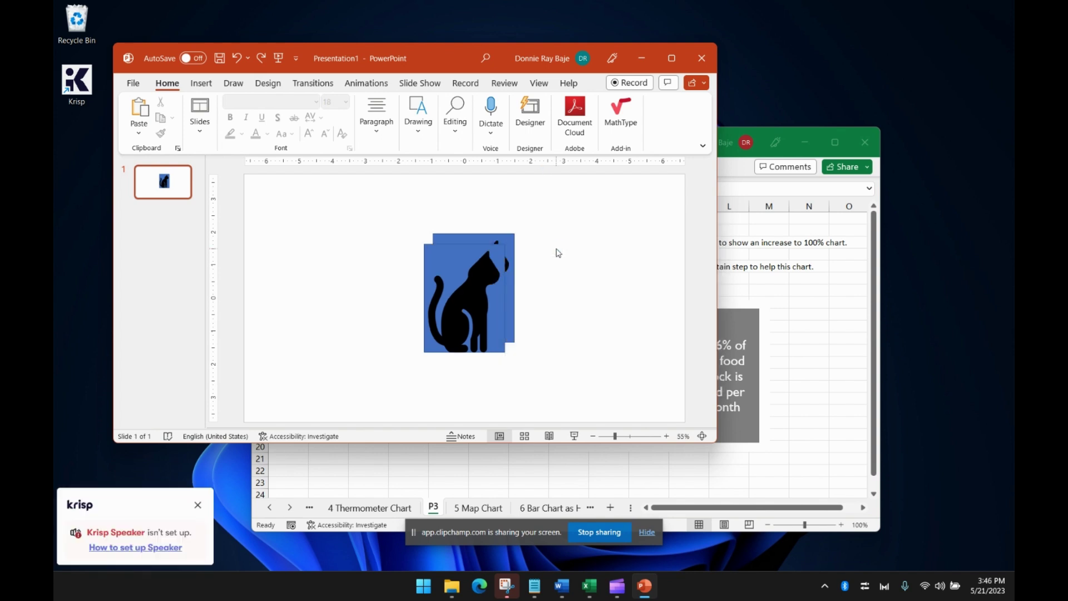
key(Right)
key(Right)
key(Right)
key(Right)
key(Right)
key(Right)
key(Right)
key(Right)
key(Right)
key(Right)
key(Right)
key(Right)
key(Right)
key(Right)
key(Right)
key(Right)
key(Right)
key(Right)
key(Right)
key(Right)
key(Up)
key(Up)
key(Up)
key(Up)
key(Up)
key(Up)
key(Up)
key(Up)
key(Up)
key(Up)
Place the original cat picture on the left and the copy near the slide centre.
click(494, 295)
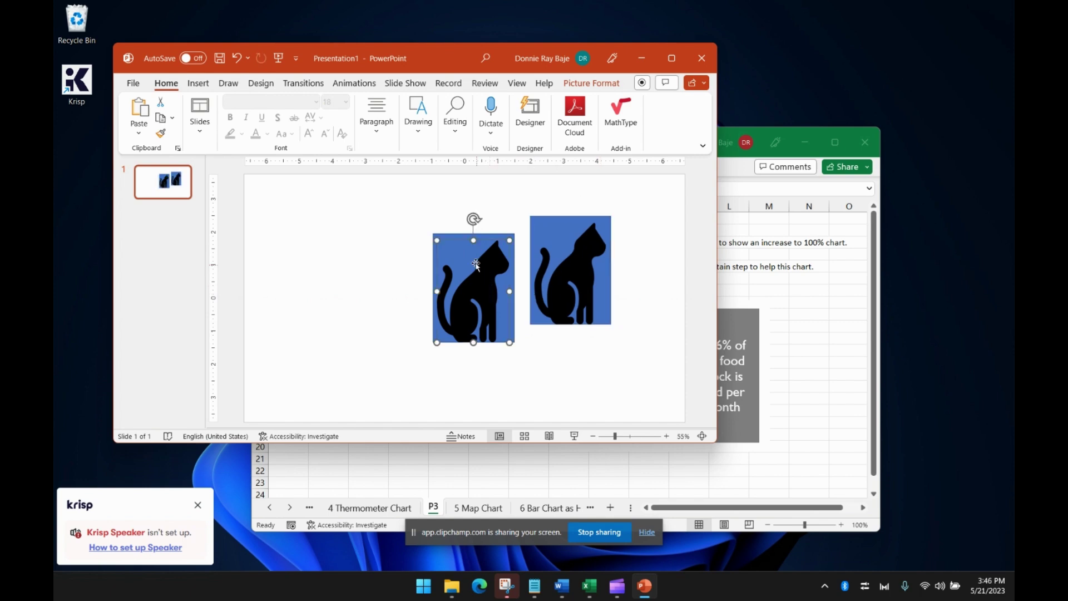
drag(457, 240, 305, 252)
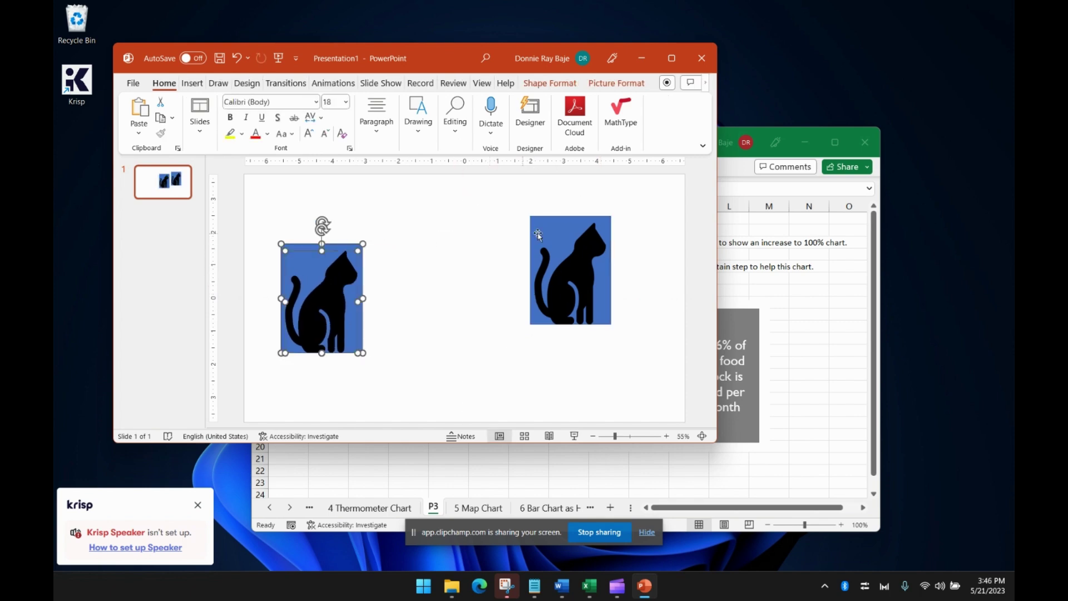
drag(547, 236, 450, 251)
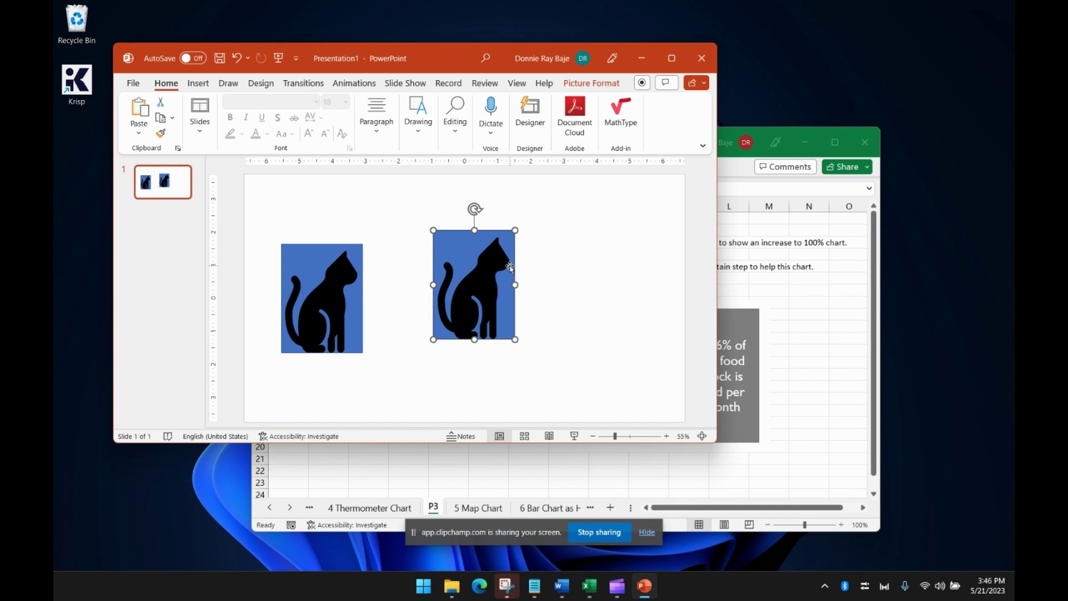
Set the black cat as the transparent colour and enlarge the picture to 3.92" × 2.93".
click(601, 88)
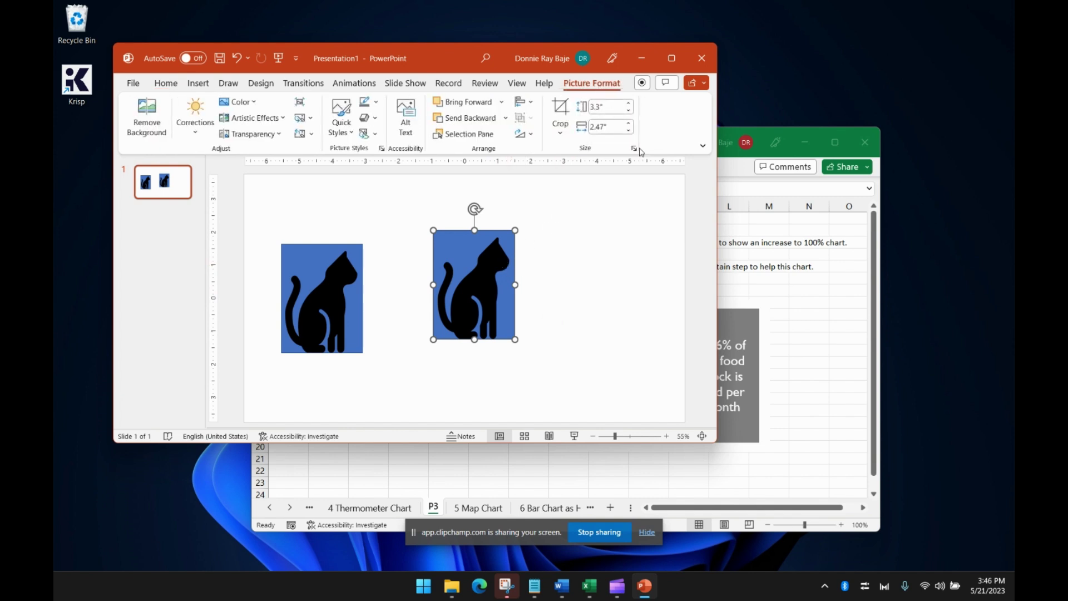
click(252, 104)
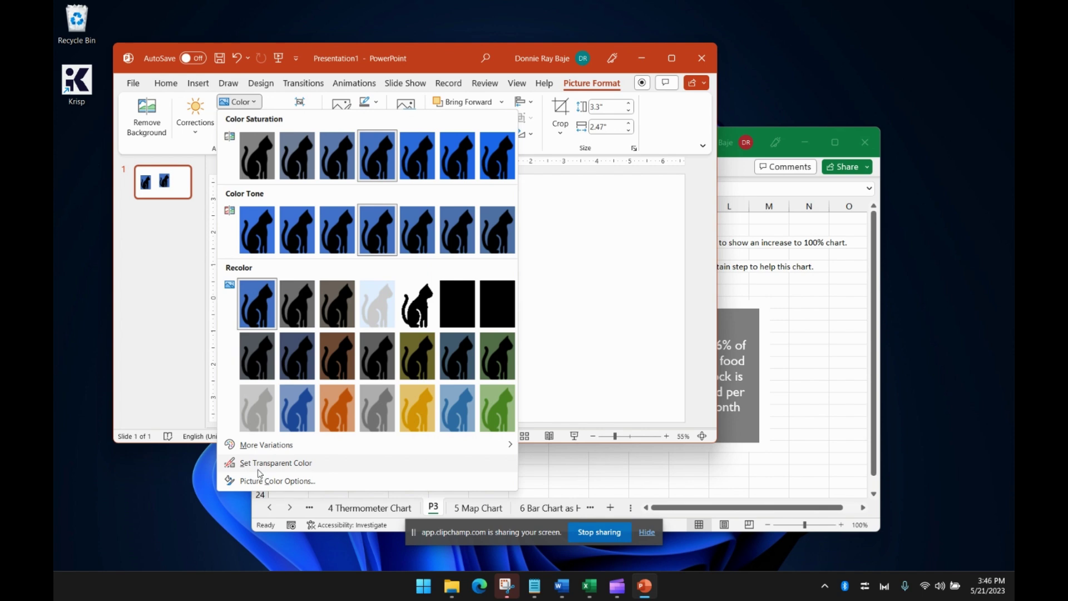
click(572, 254)
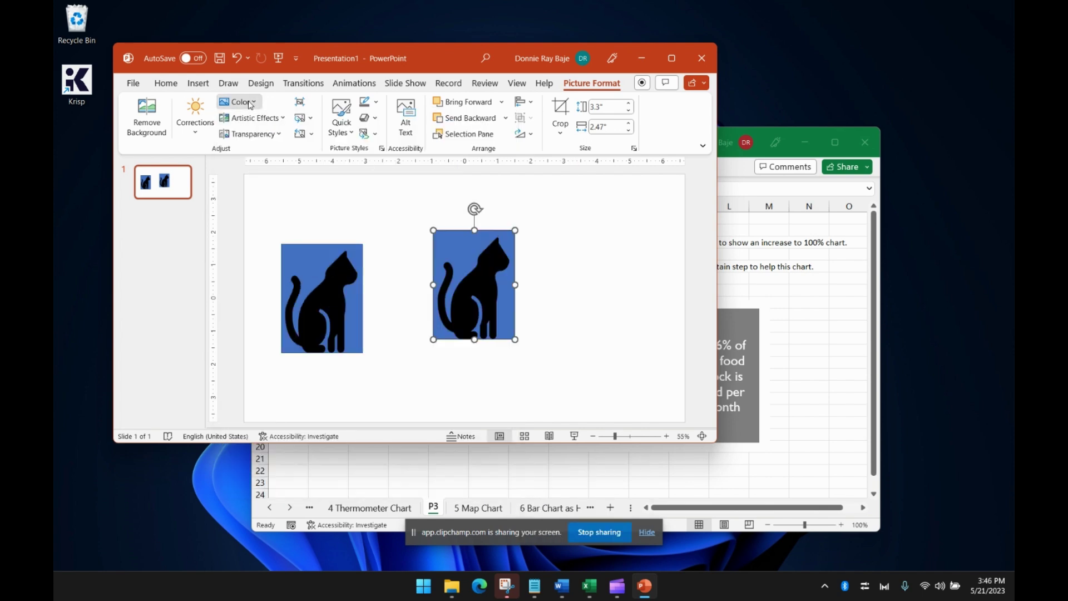
click(250, 104)
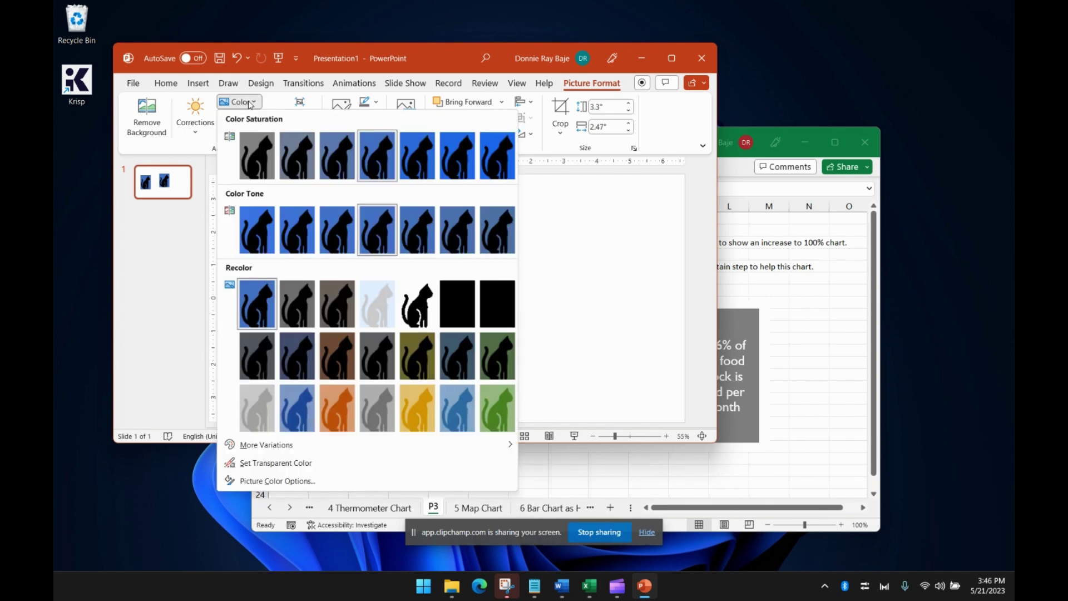
click(276, 465)
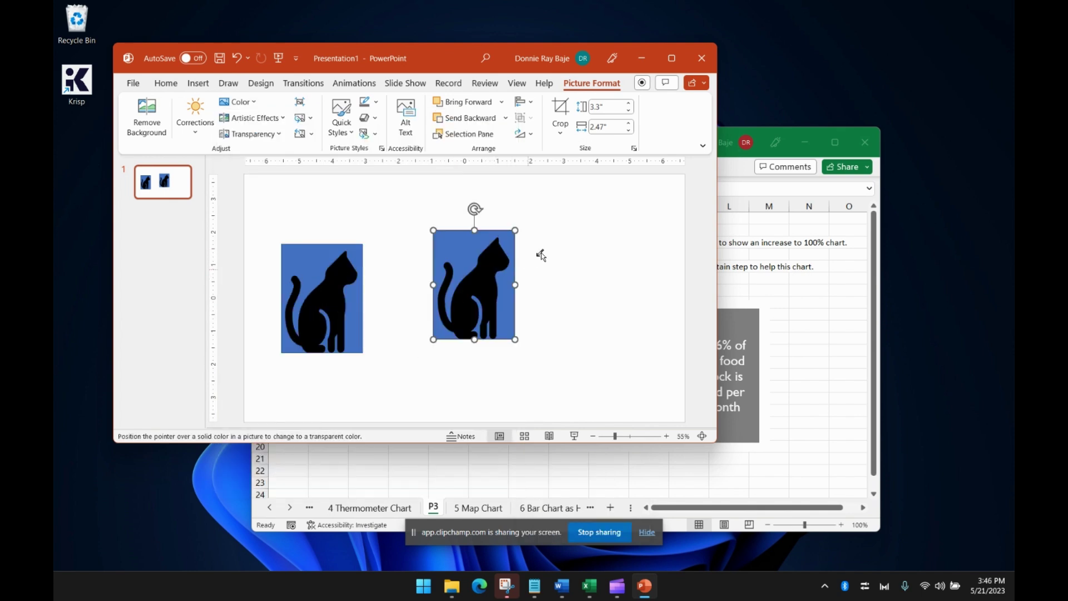
click(498, 255)
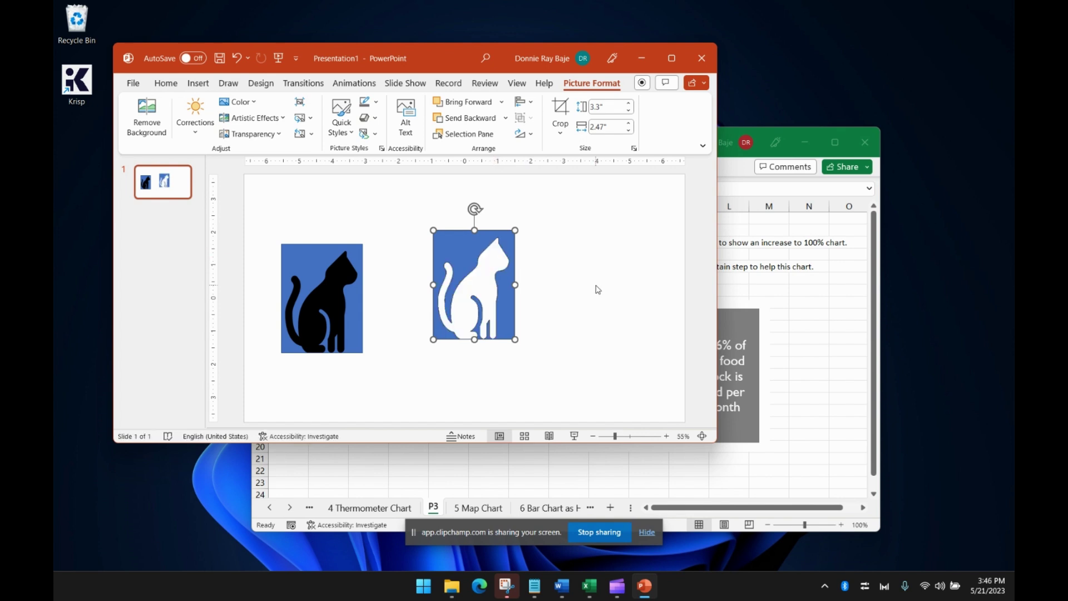
drag(515, 340, 531, 360)
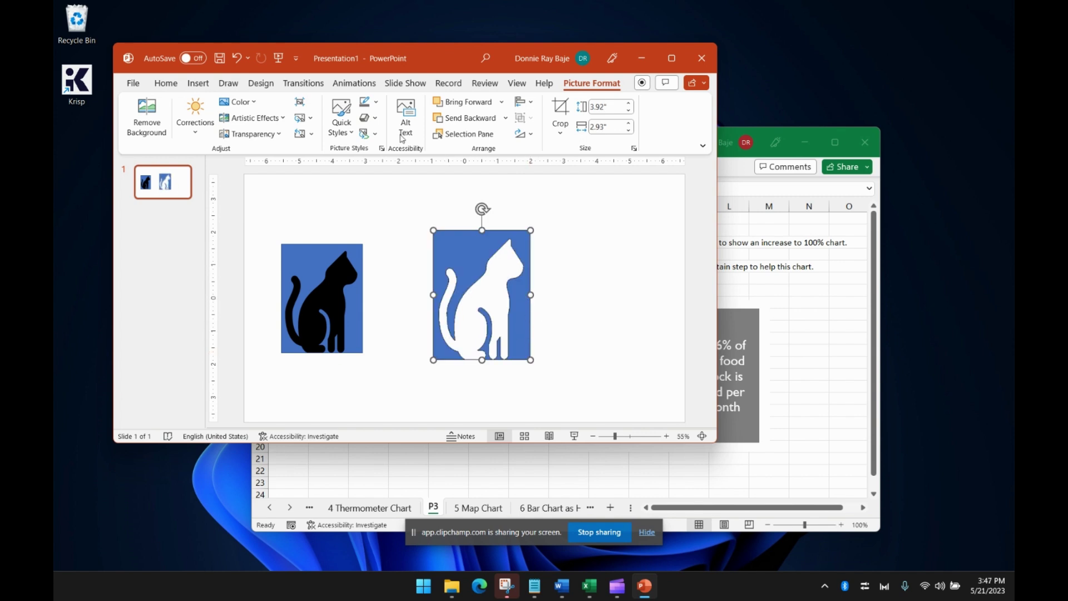
click(235, 102)
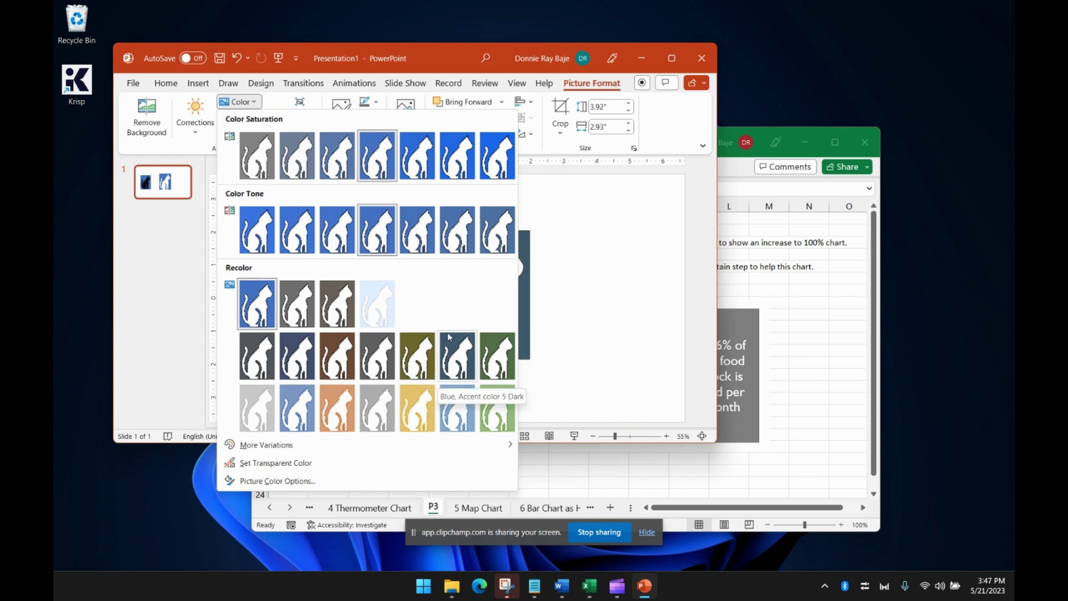
Recolor the transparent-cat picture Light Gray and move it to the left.
click(254, 427)
click(592, 272)
click(529, 303)
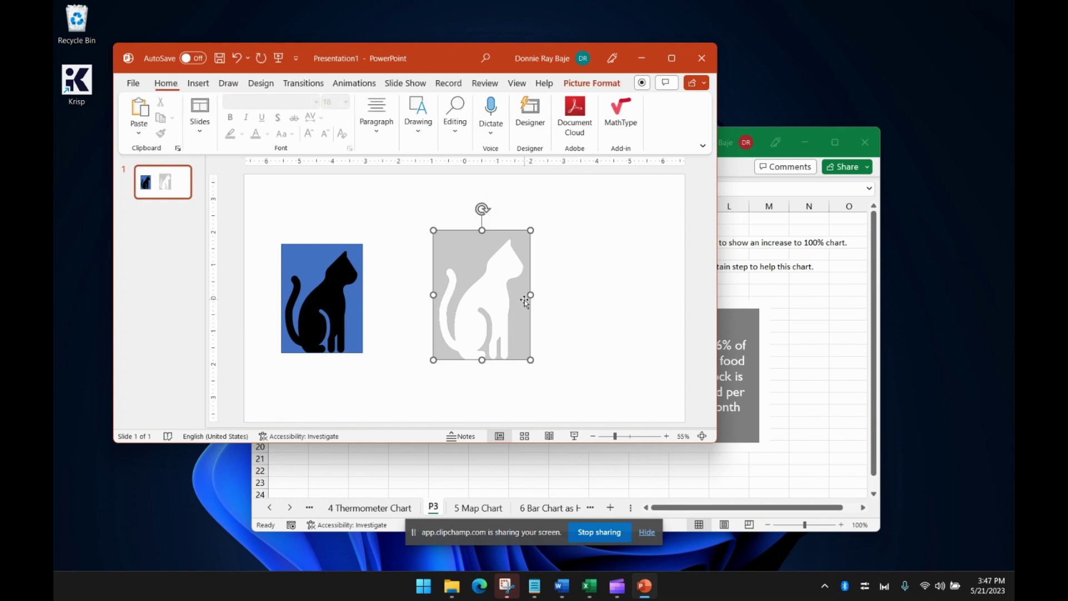
drag(525, 298, 462, 241)
Copy the grey cat picture and switch back to the Excel workbook.
right_click(453, 248)
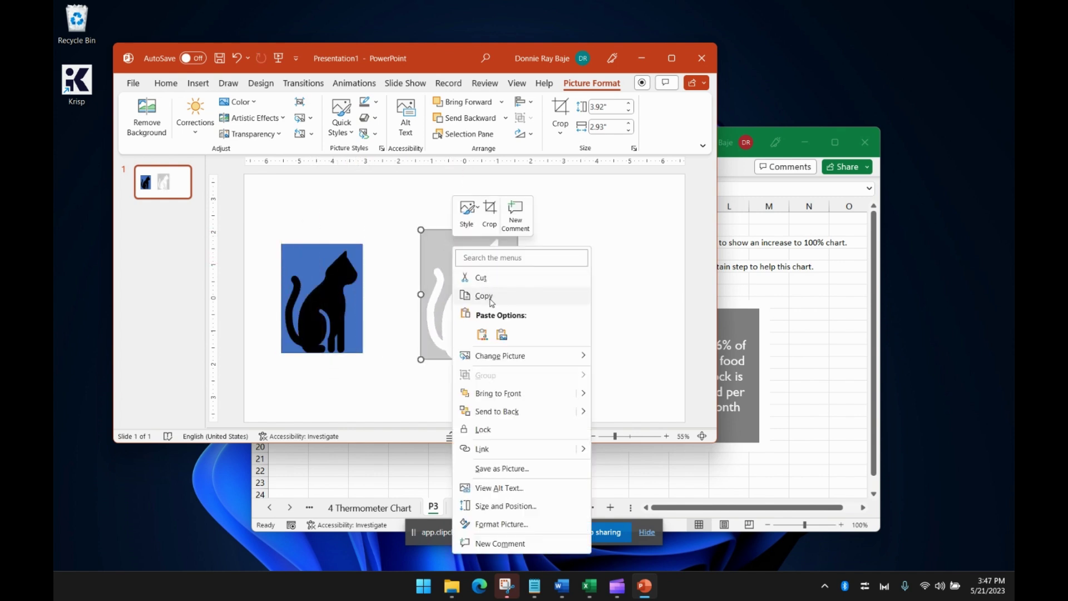
click(492, 302)
click(841, 294)
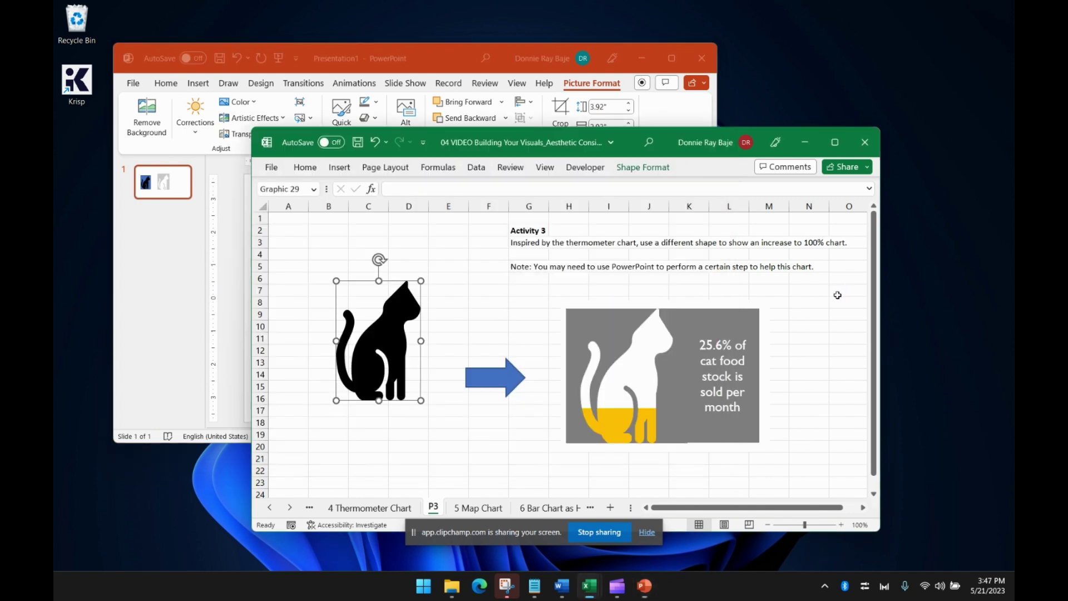
Add Sheet1, paste the grey cat picture, and resize it to span columns A–D.
click(612, 508)
right_click(402, 244)
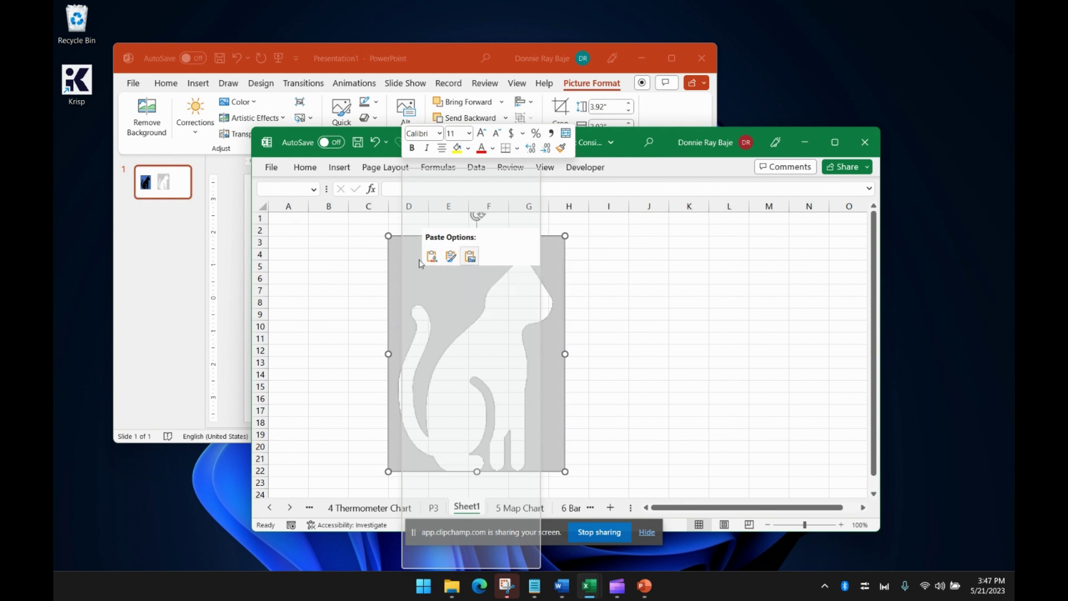
click(352, 254)
key(ctrl+v)
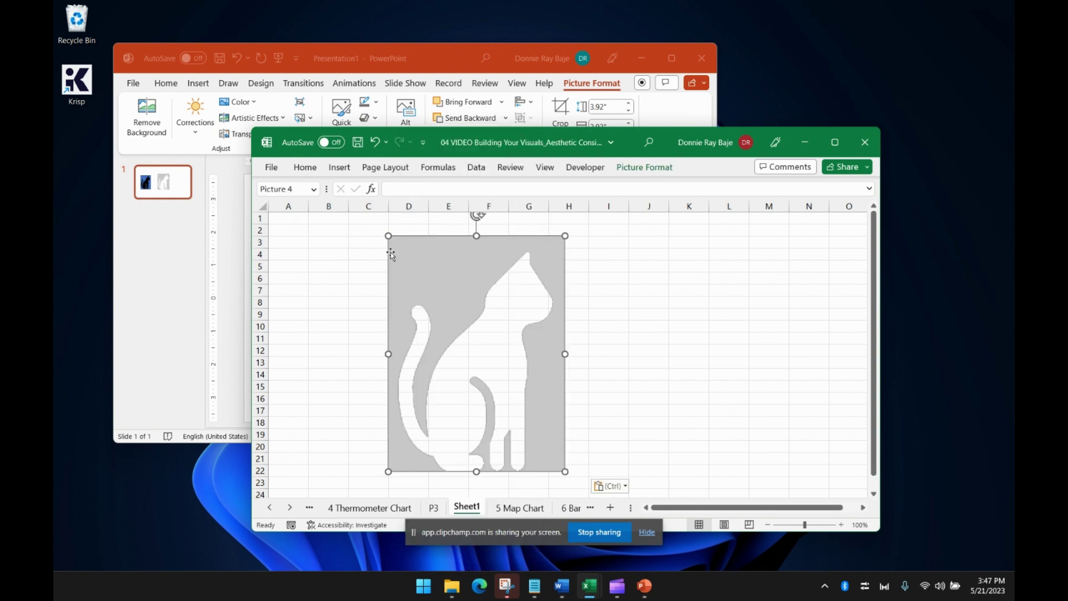
drag(458, 261, 353, 258)
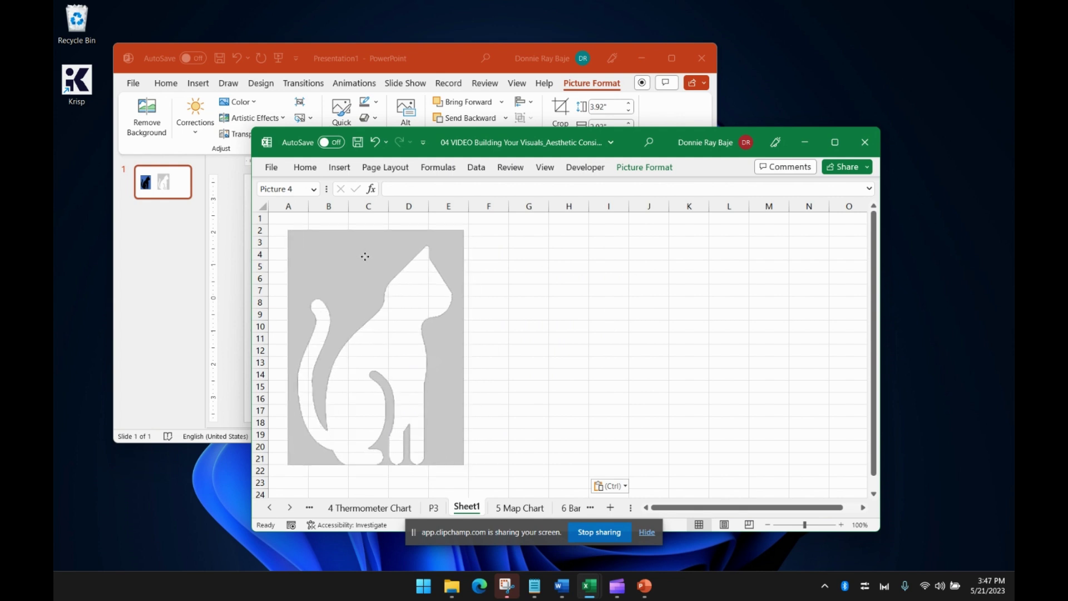
drag(464, 465, 426, 421)
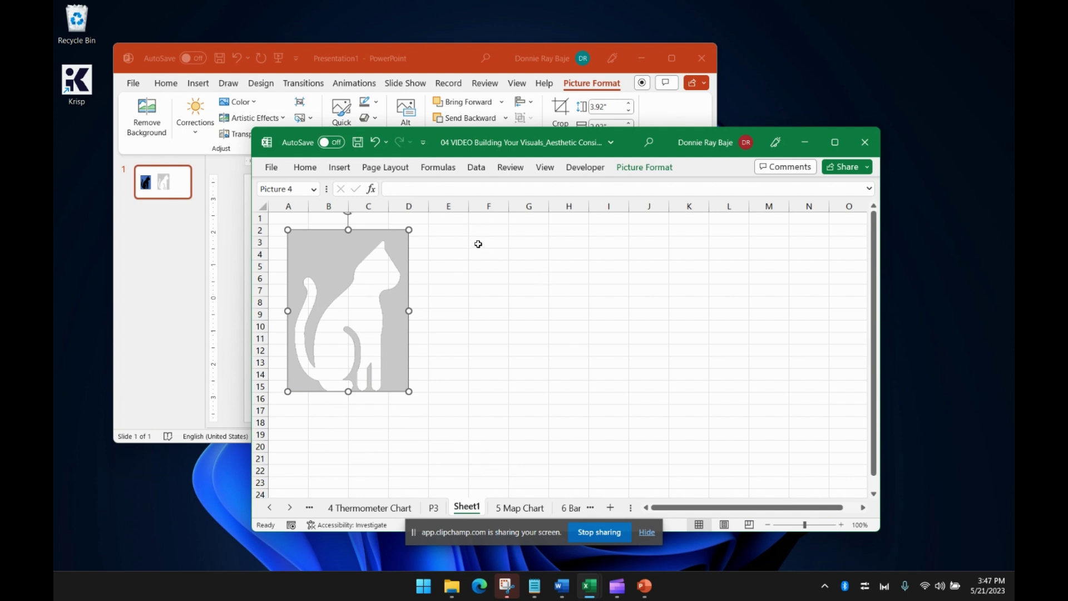
Enter Actual 78 and Target 90 in cells F2:G3.
click(482, 225)
text(Actu)
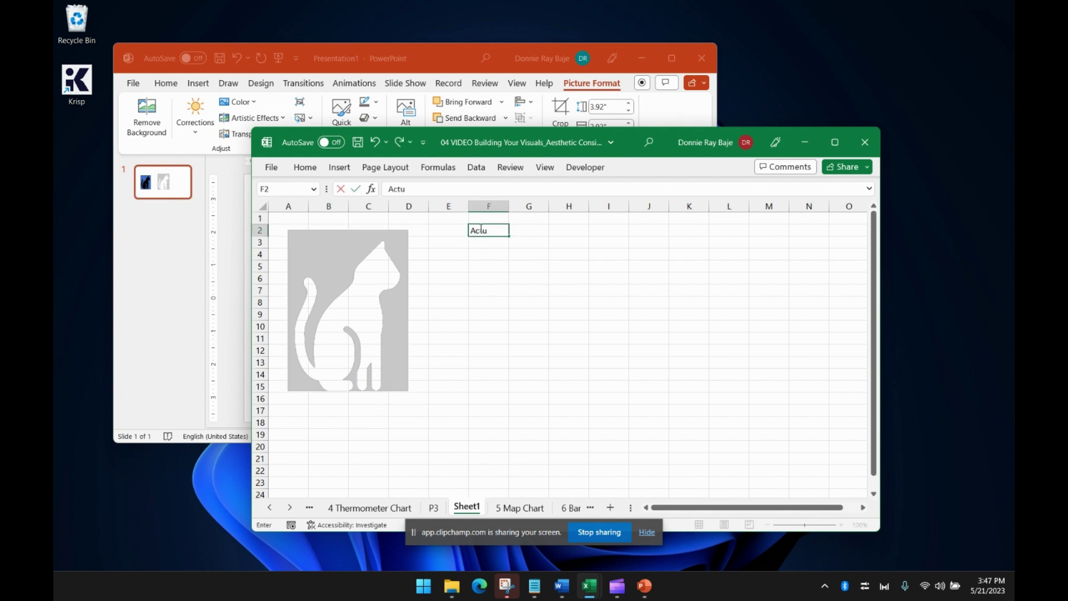
text(al)
key(Tab)
text(78)
key(Return)
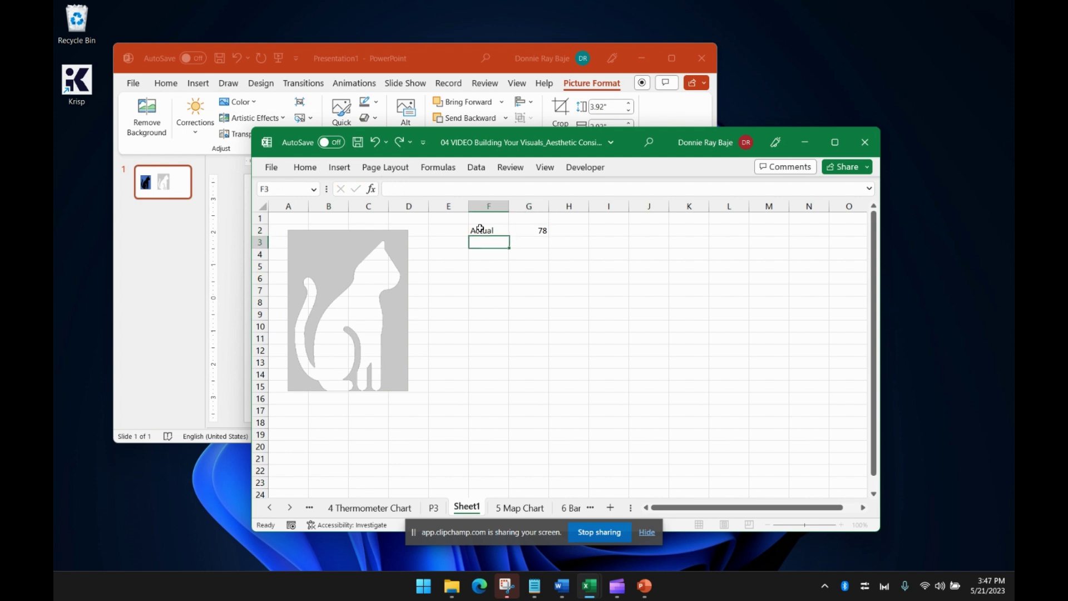
text(Target)
key(Tab)
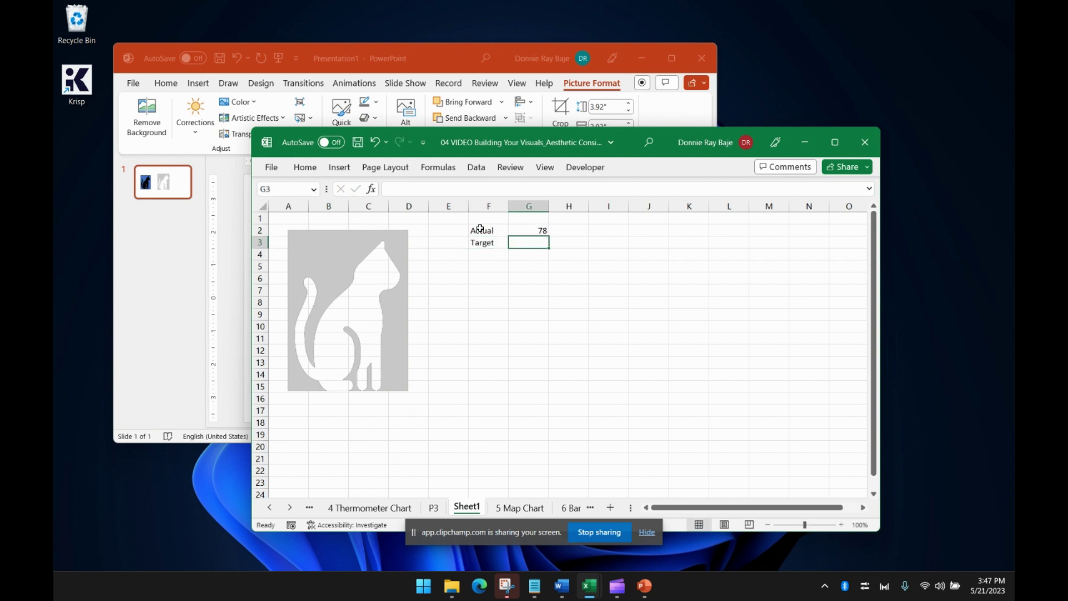
text(90)
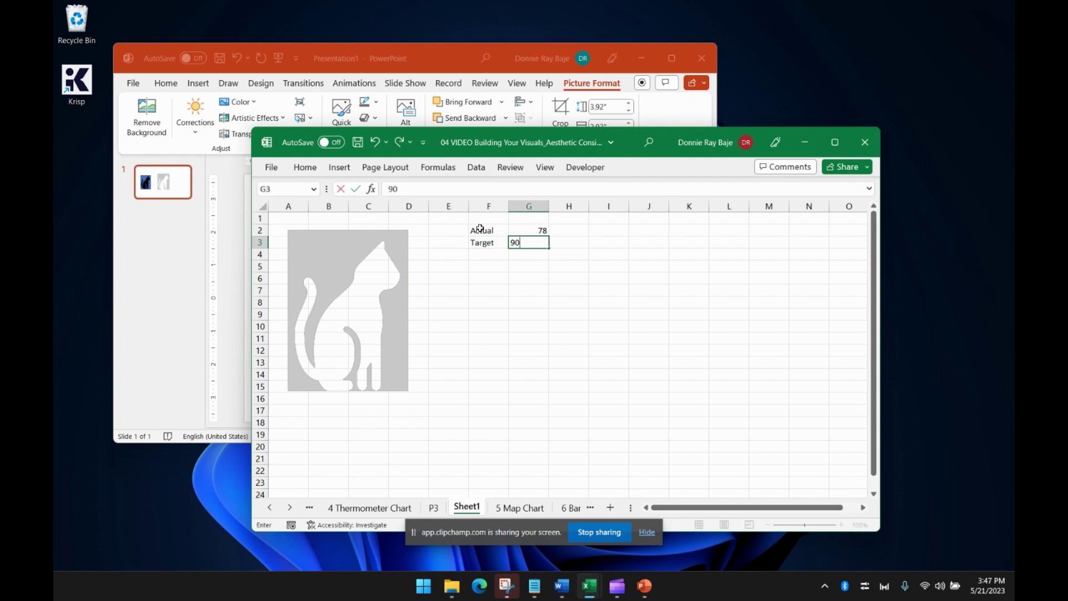
key(Return)
Enter =G2/G3 in G5 and format it as a percentage, showing 87%.
key(Down)
key(Right)
text(=)
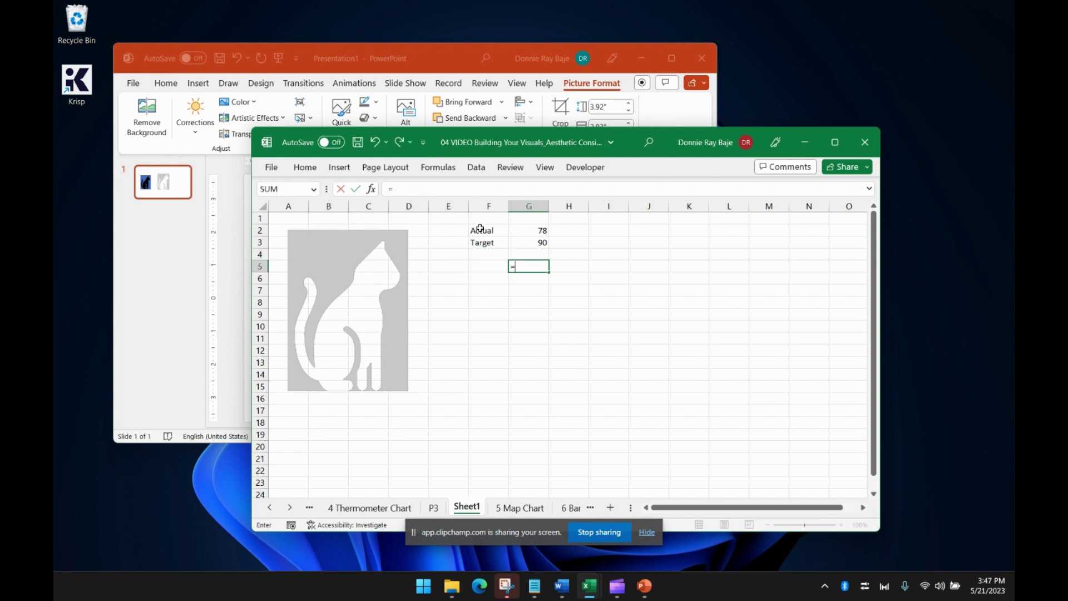
click(529, 229)
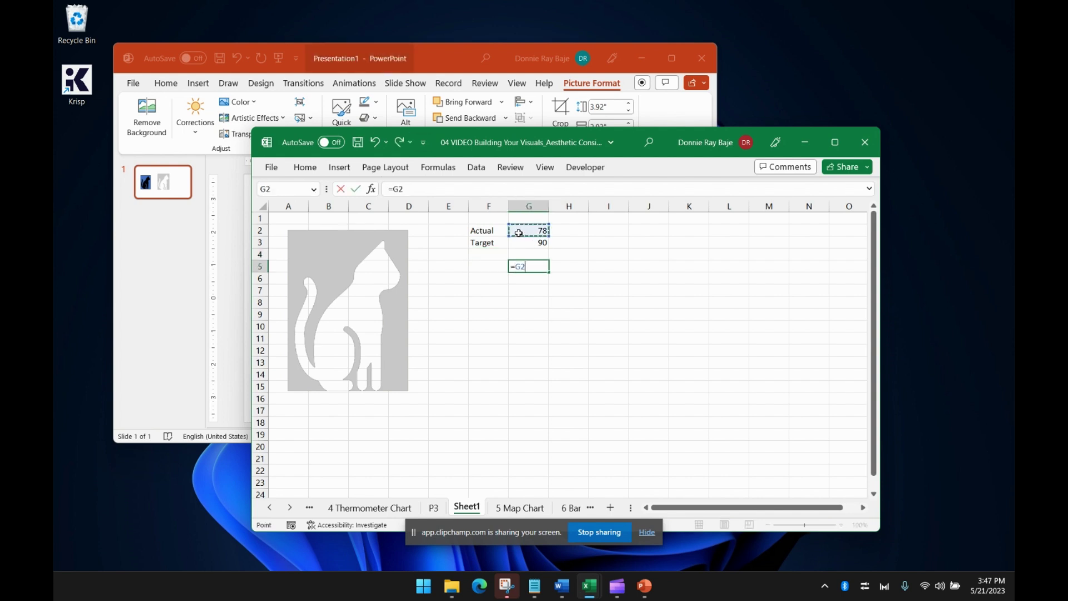
text(/)
click(538, 243)
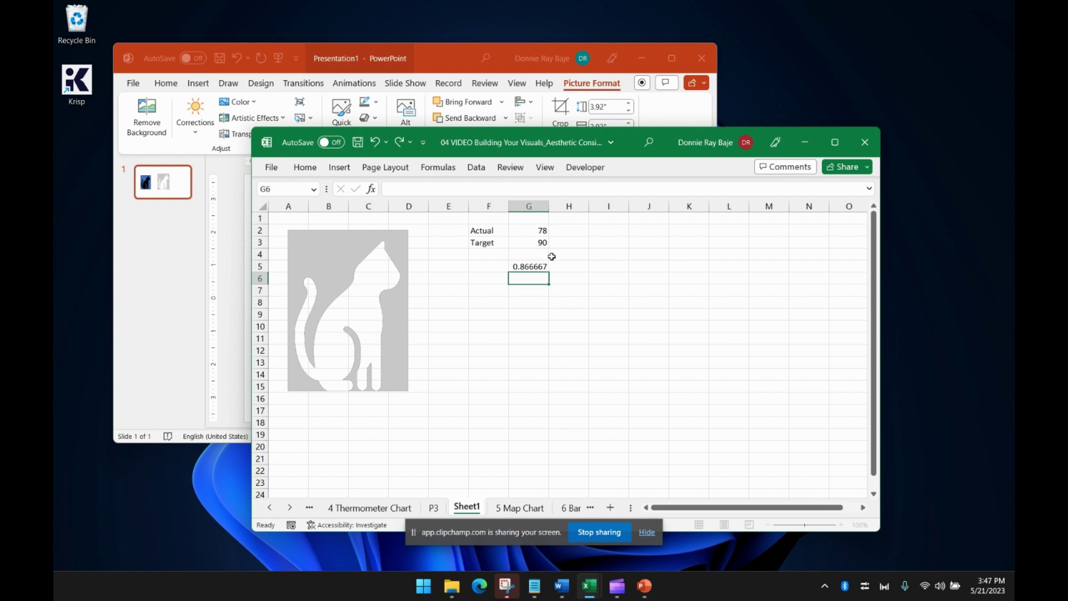
key(ctrl+Return)
key(alt+h)
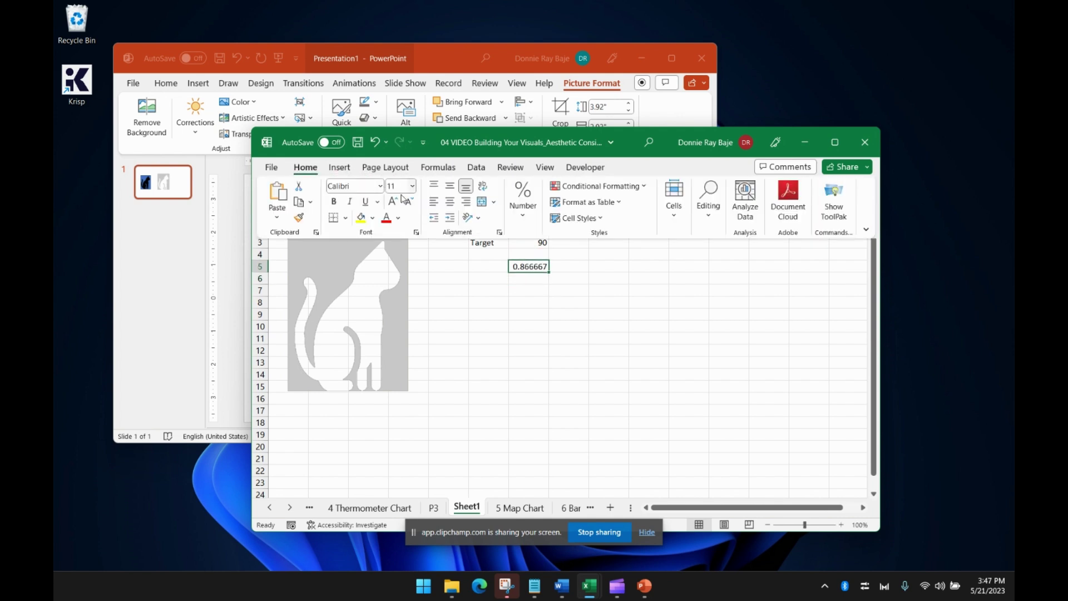
click(519, 222)
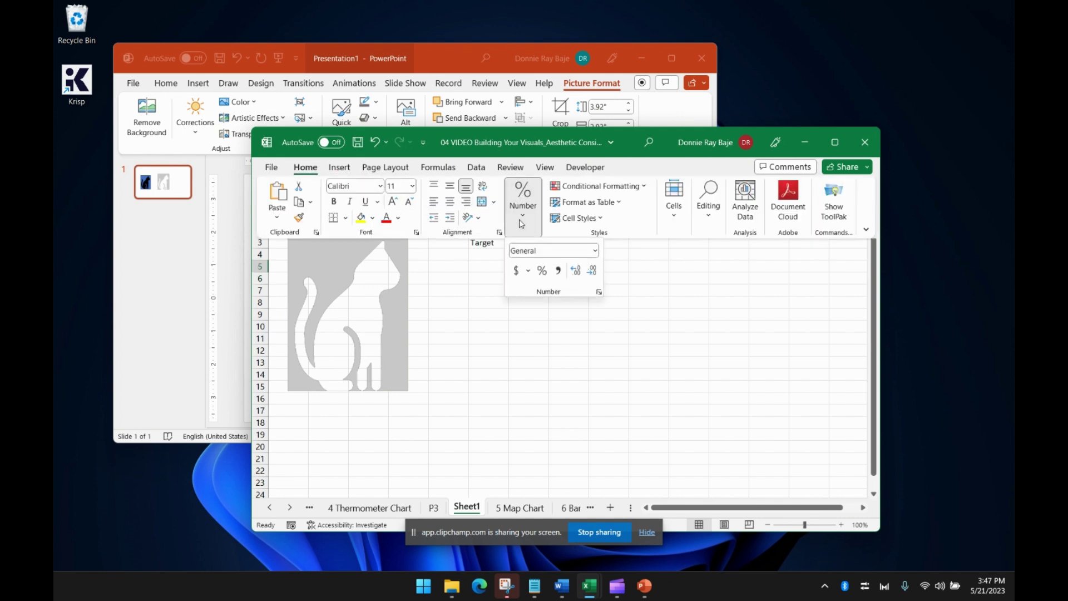
click(542, 272)
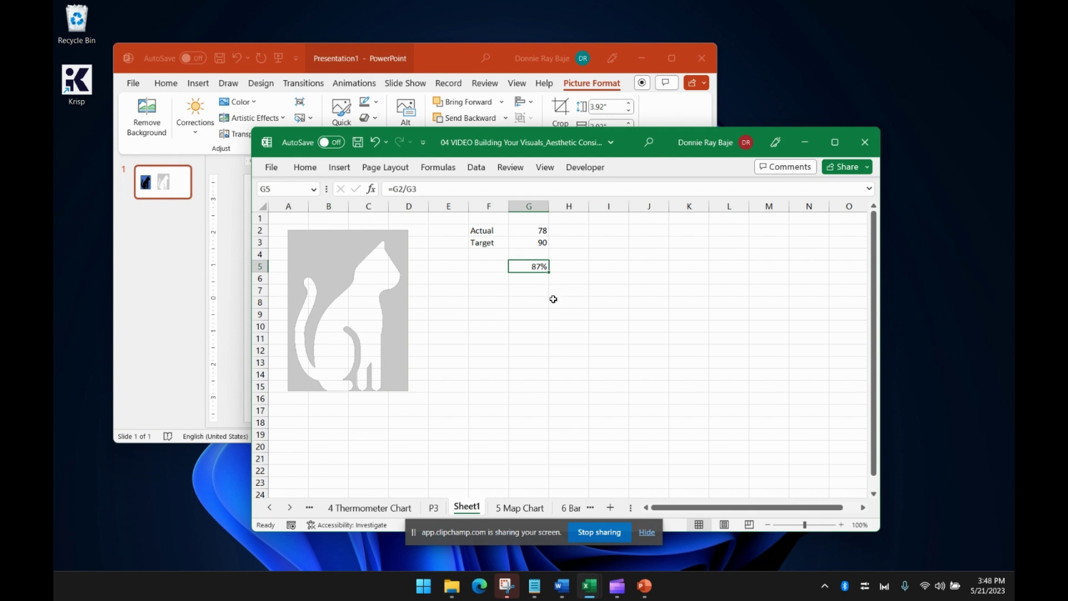
Insert a clustered column chart of the 87% value in G5 and move it aside.
click(556, 326)
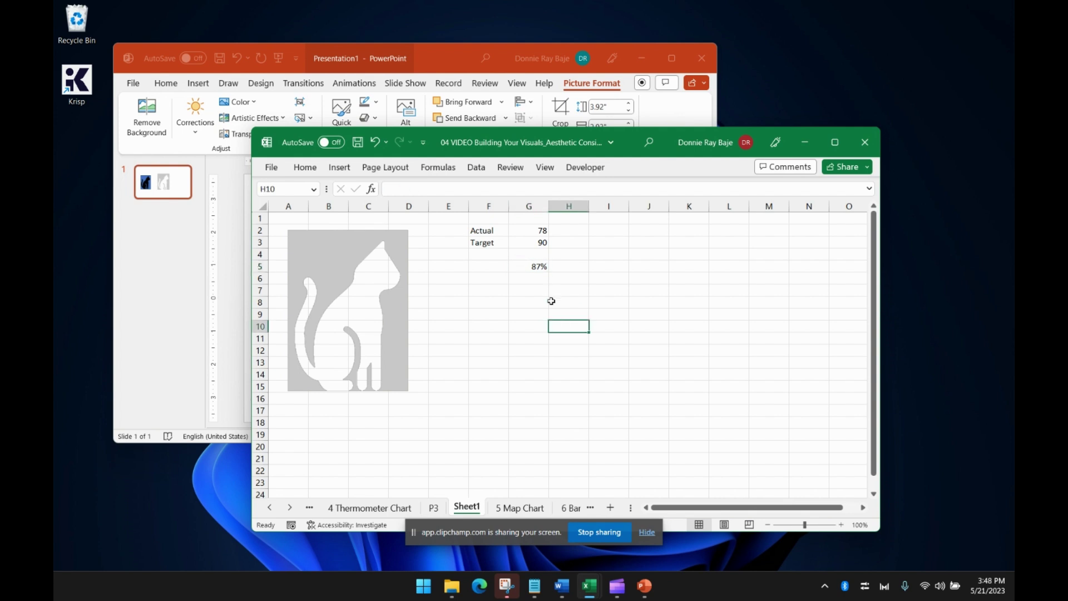
click(524, 264)
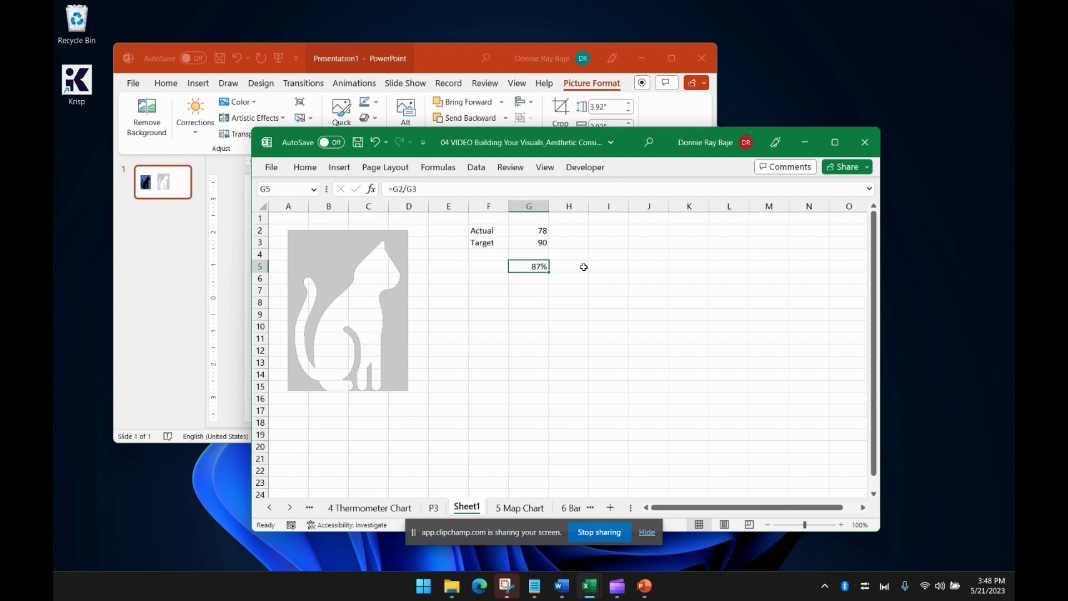
click(339, 167)
click(455, 187)
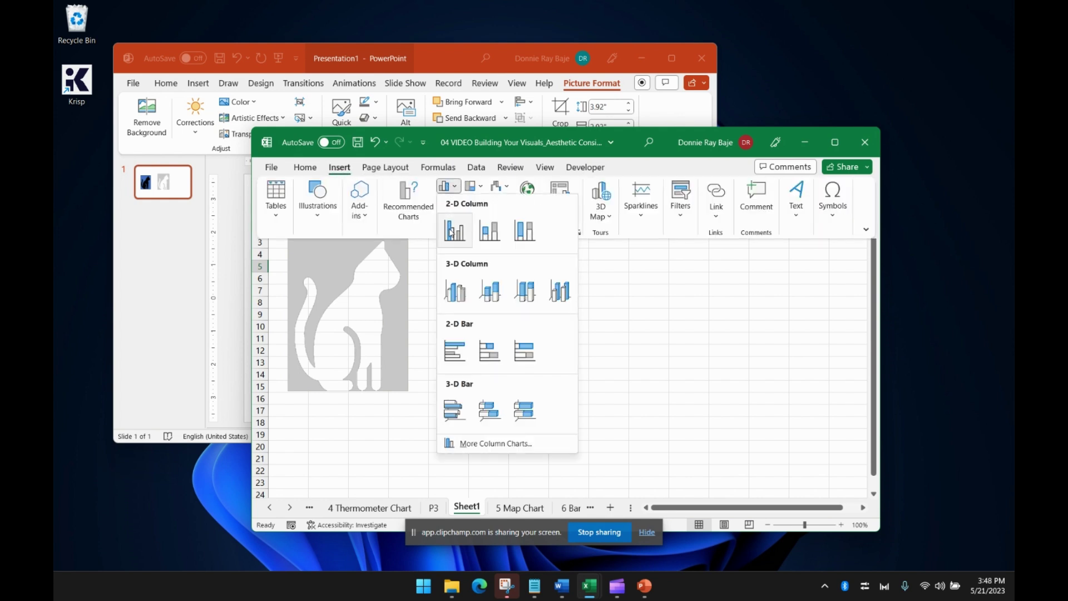
click(452, 258)
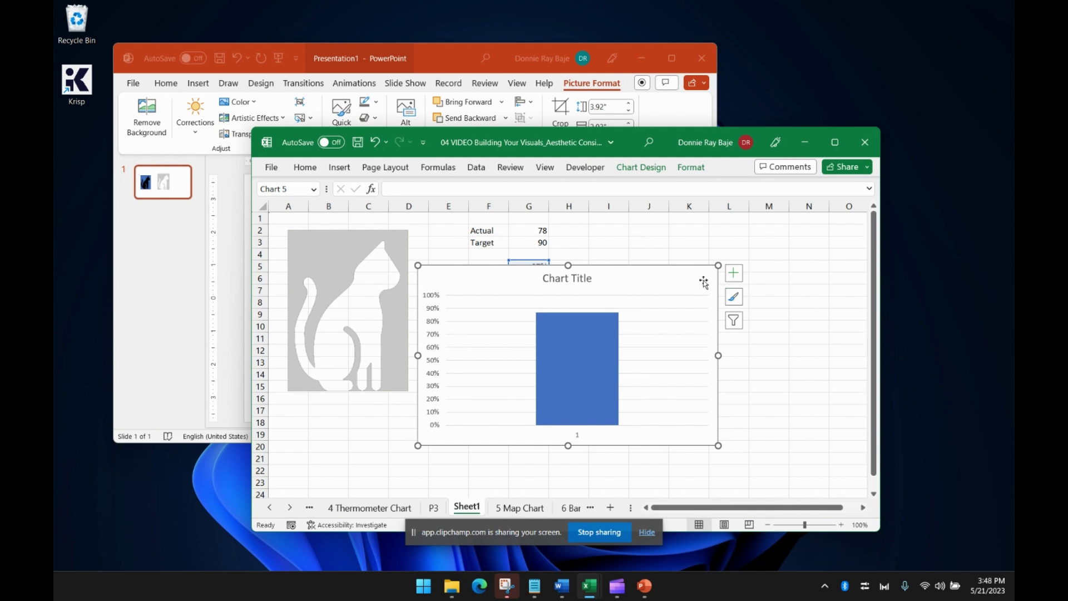
drag(681, 276, 702, 286)
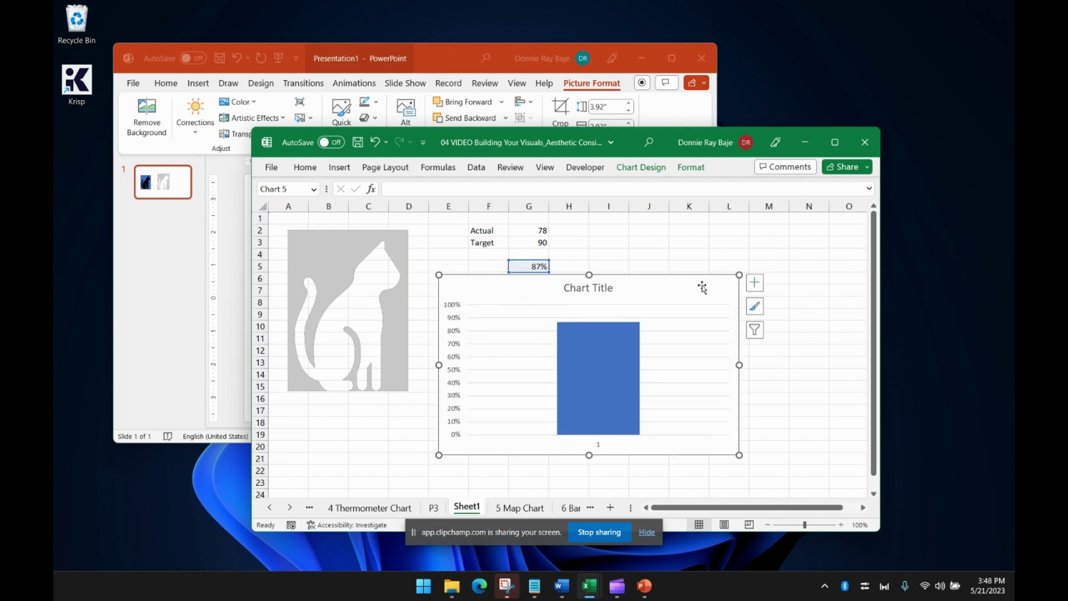
Turn off the chart's axes, title and gridlines.
click(755, 282)
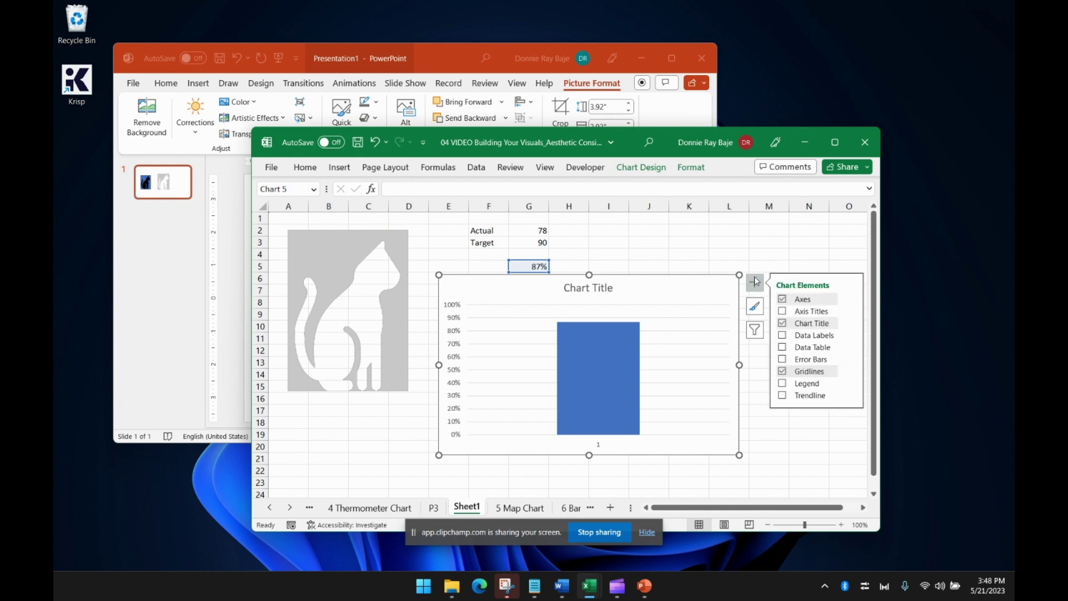
click(783, 300)
click(783, 323)
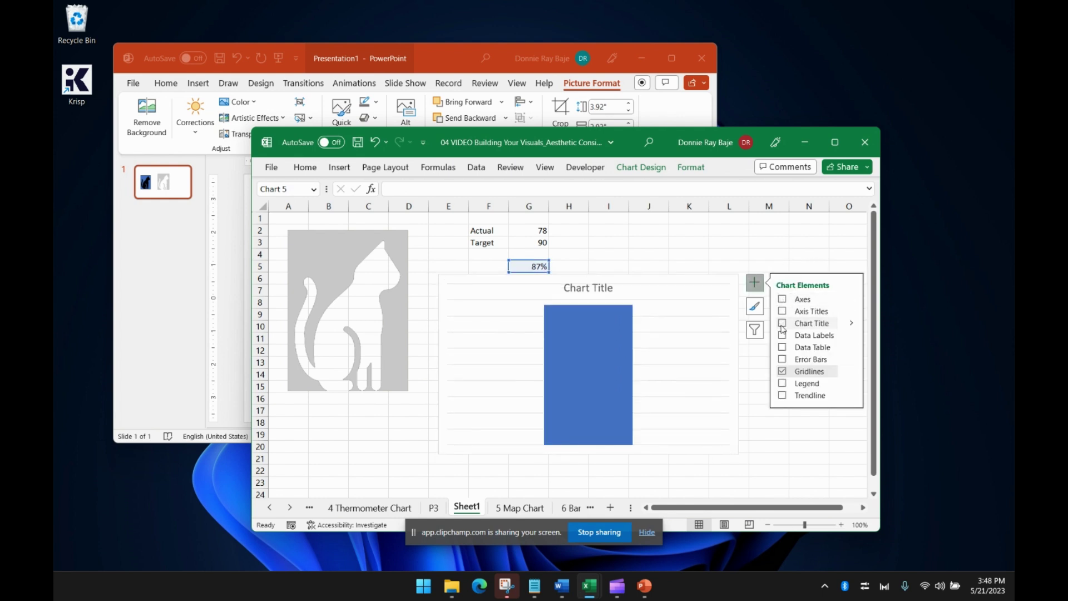
click(783, 372)
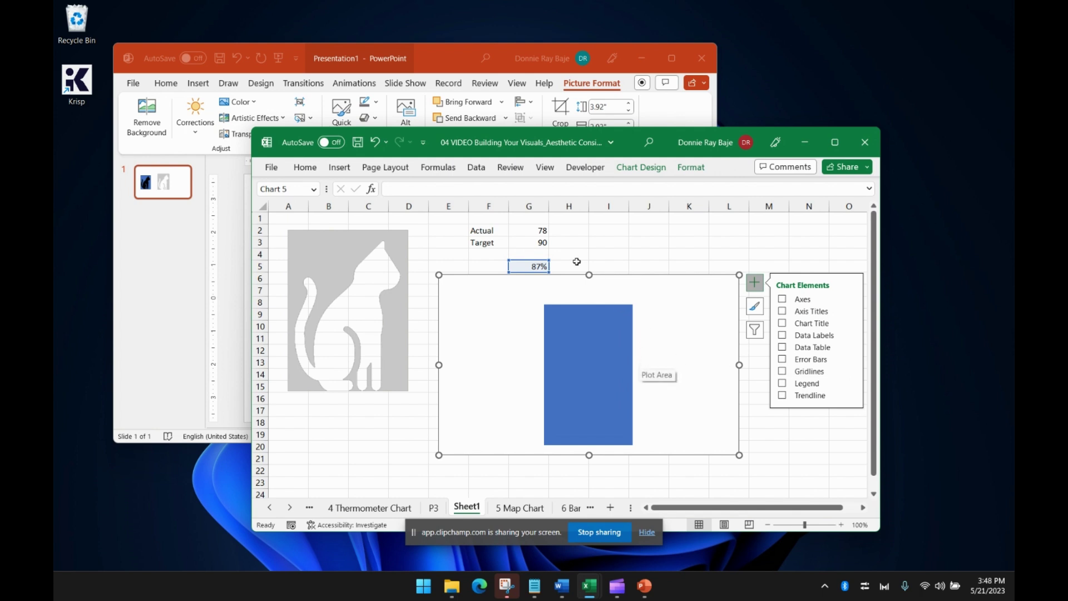
Try 54 as the Actual value in G2, then restore it to 78.
click(537, 230)
text(54)
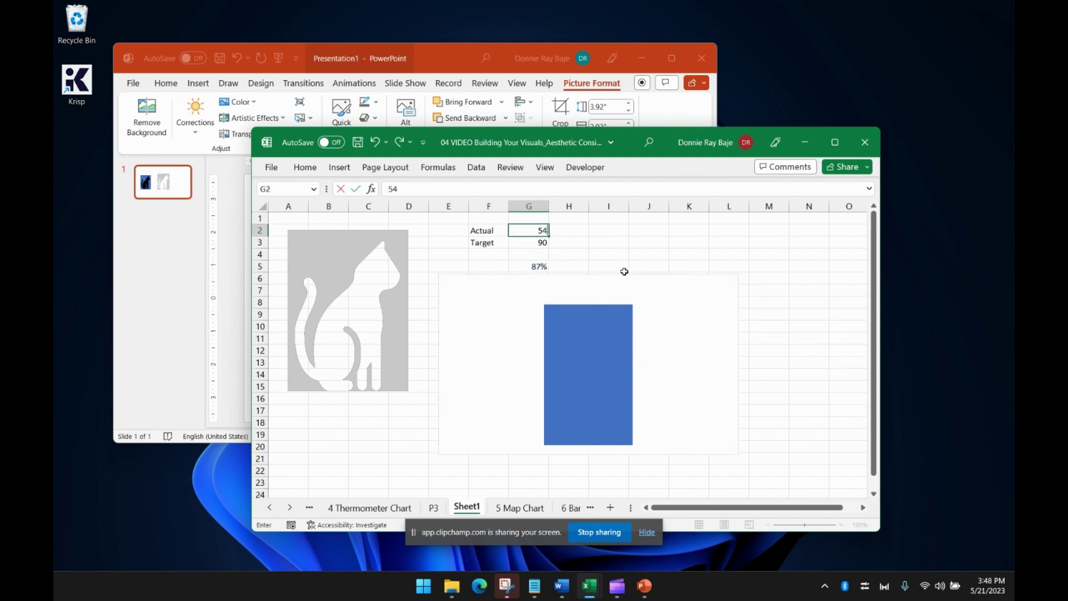
click(641, 250)
click(535, 235)
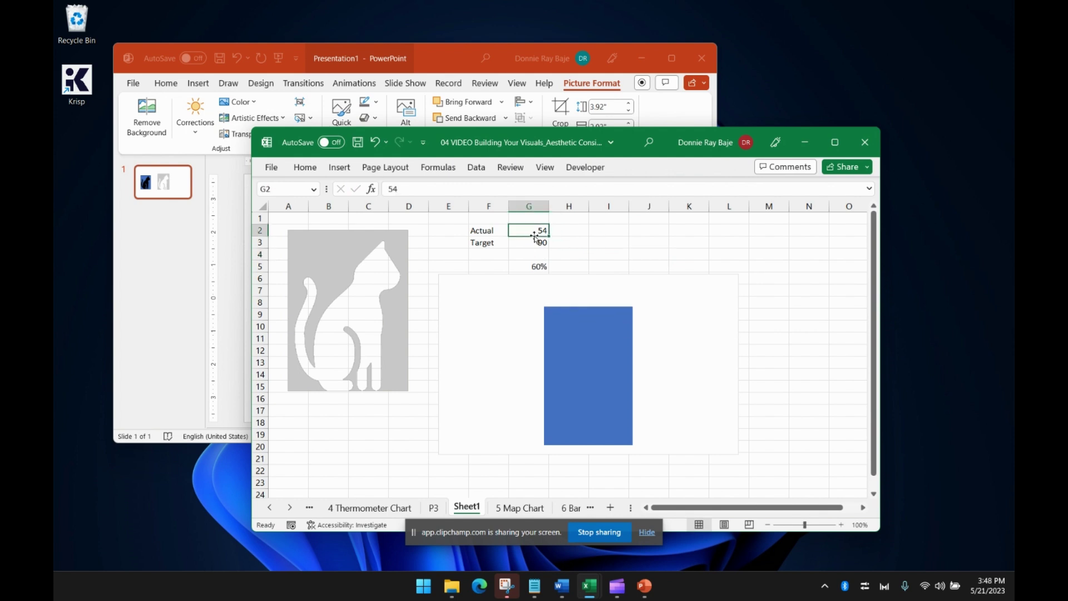
text(78)
drag(569, 230, 589, 239)
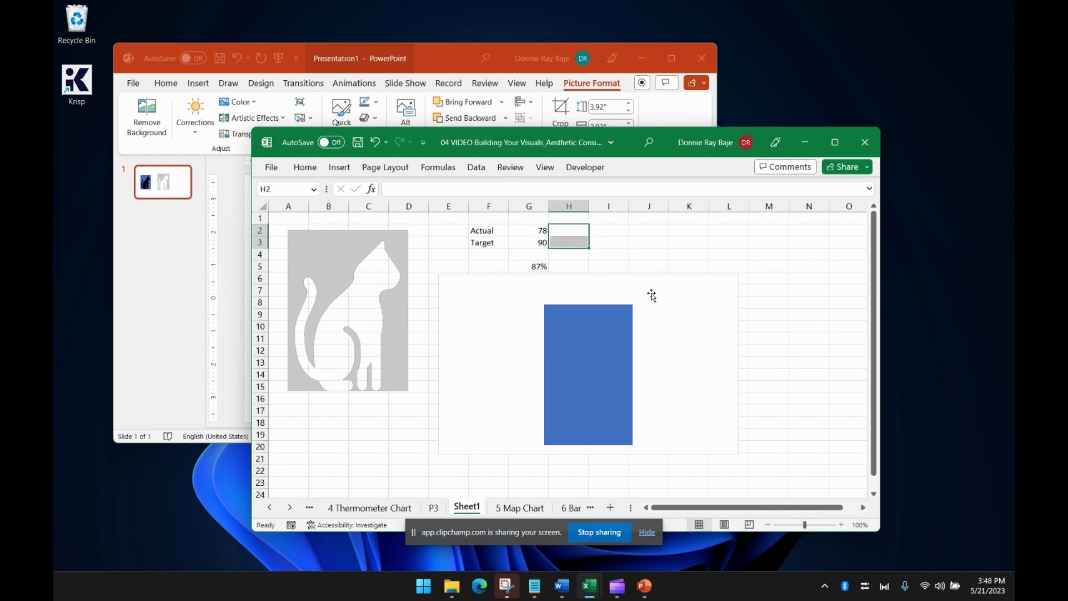
Set the column series gap width to 0% so the bar fills the plot area.
click(673, 312)
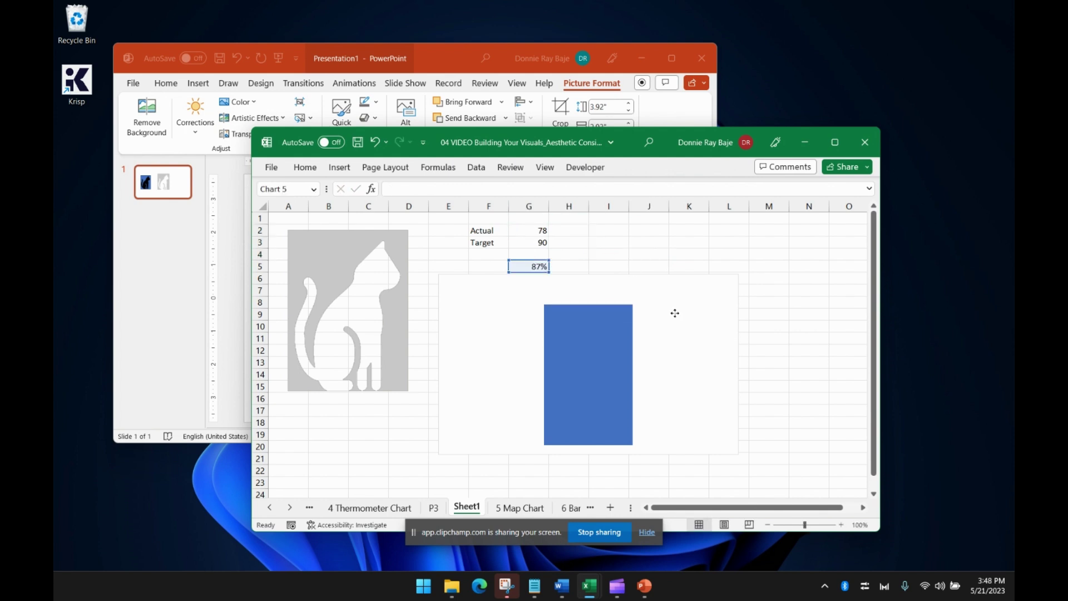
right_click(629, 327)
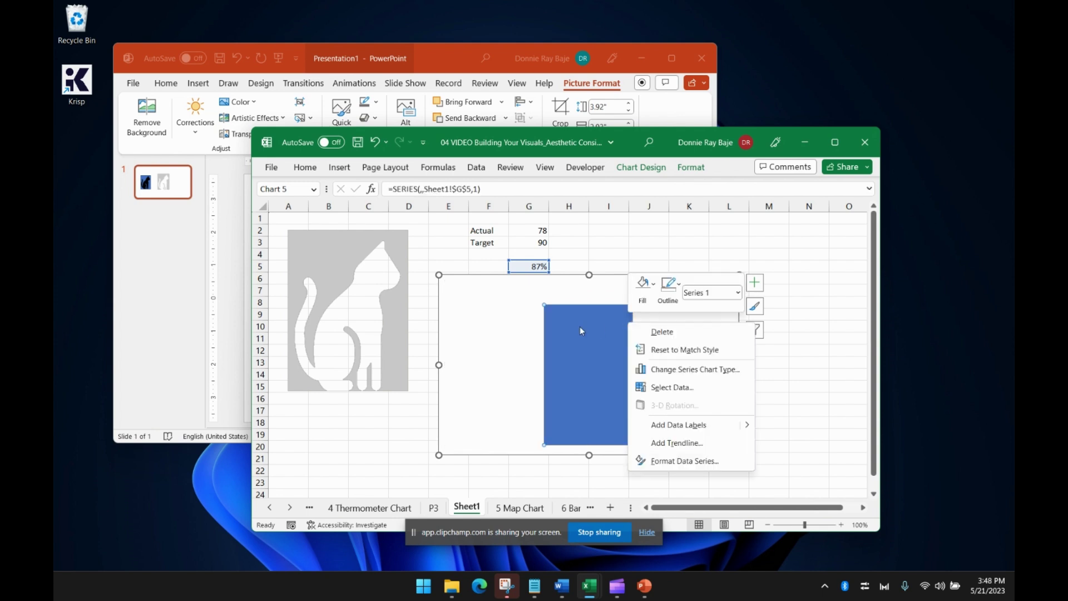
click(663, 462)
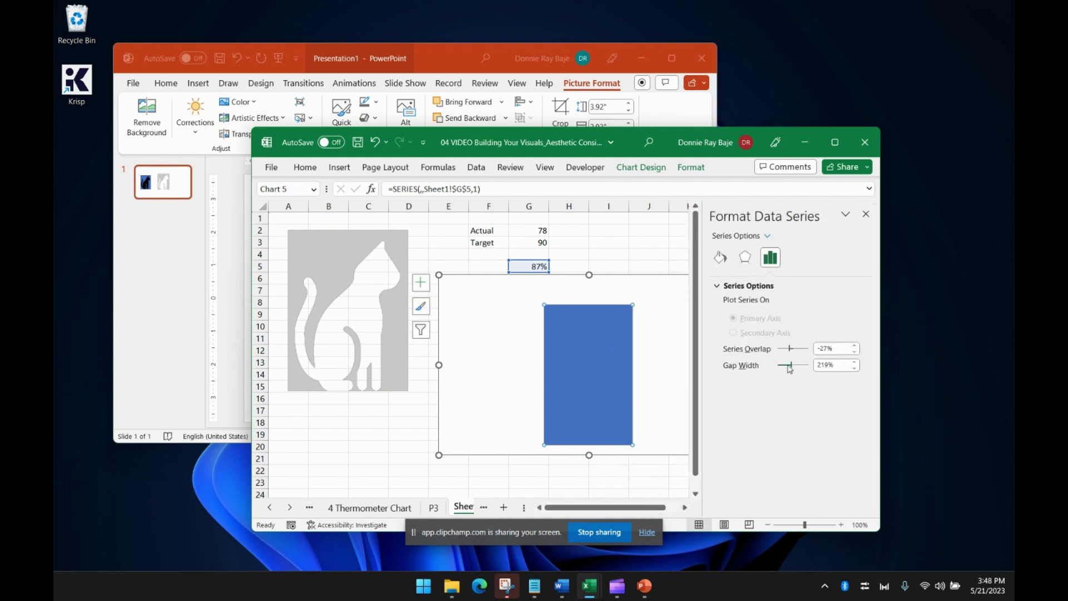
drag(792, 367, 775, 368)
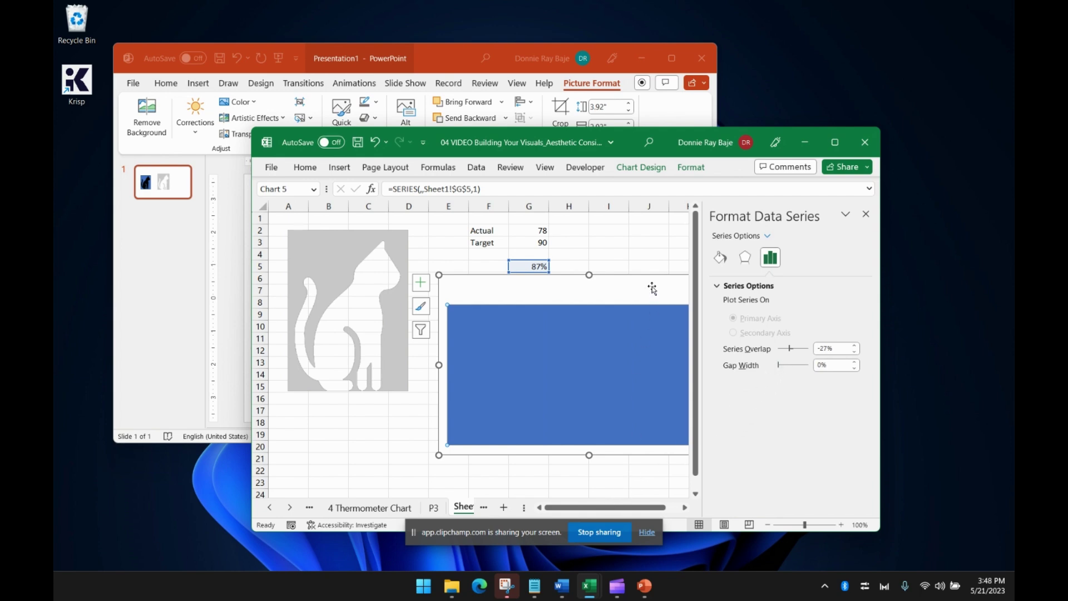
Narrow the chart into a tall, slim block.
click(558, 298)
click(578, 297)
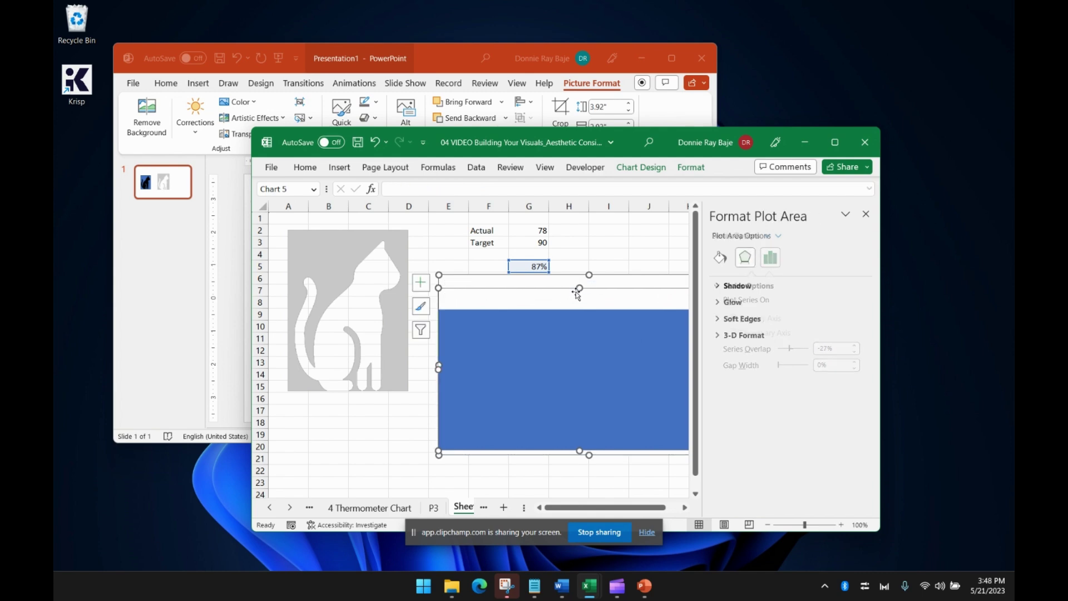
click(866, 215)
drag(741, 365, 552, 364)
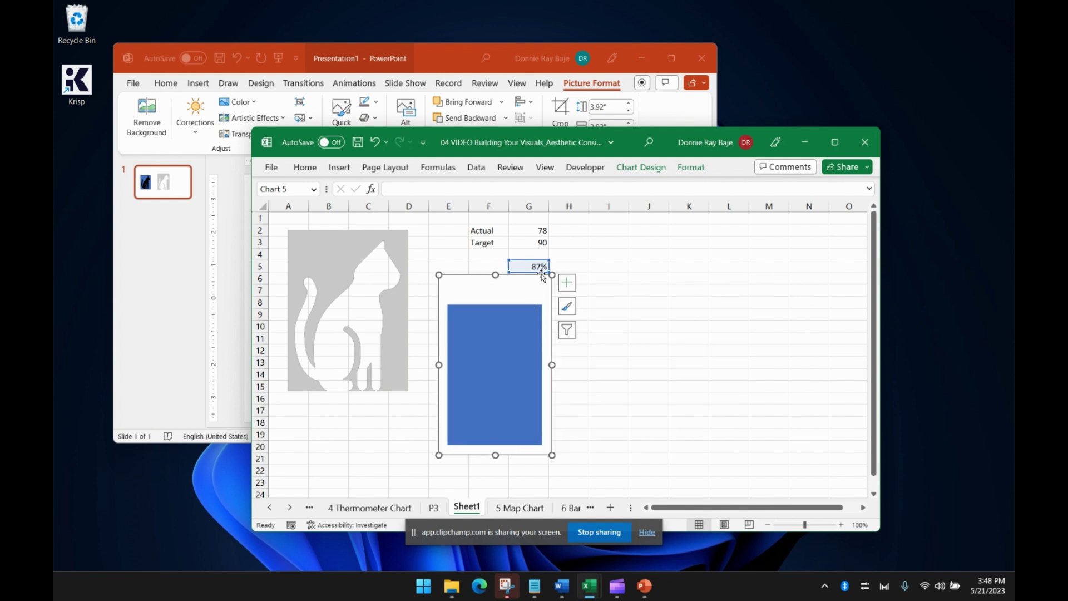
Enter 65, then 45, as the Actual value in G2.
click(540, 232)
text(65)
click(656, 287)
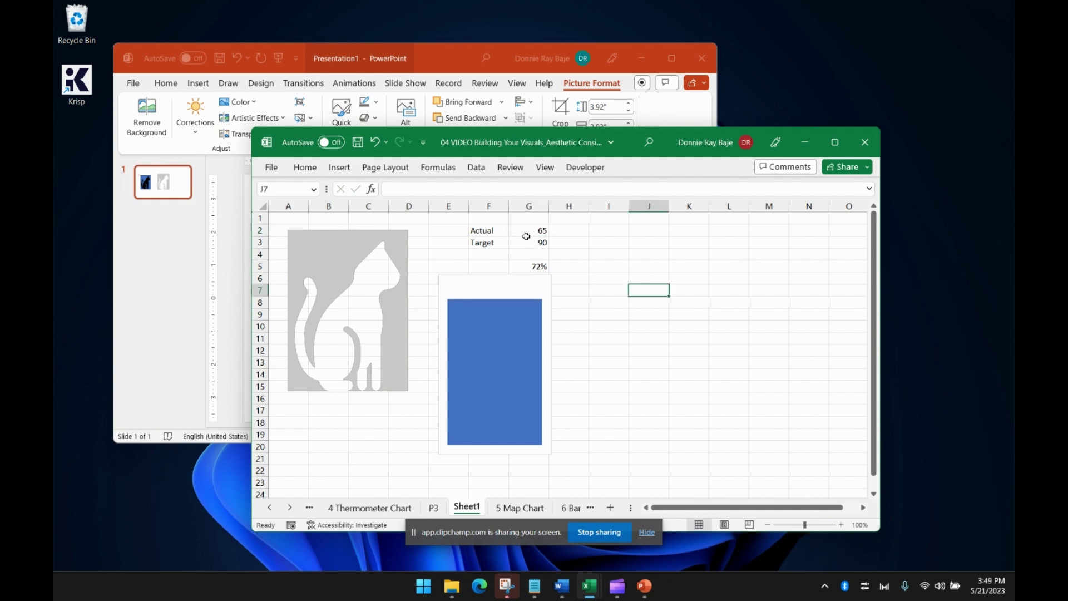
click(525, 231)
text(45)
click(595, 286)
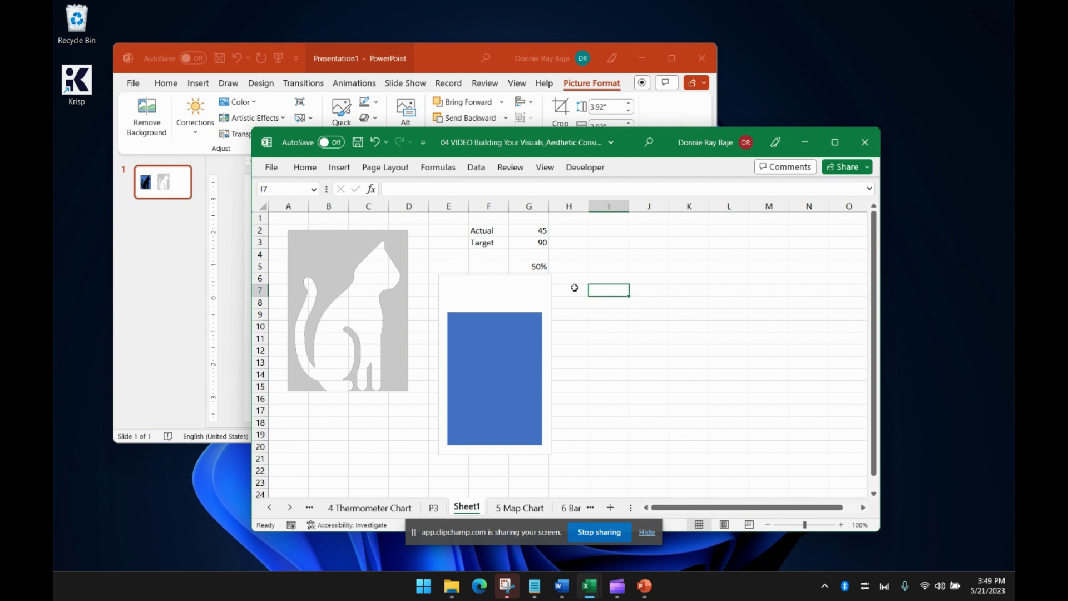
Turn the chart's axes back on from the Chart Elements list.
click(545, 289)
right_click(544, 289)
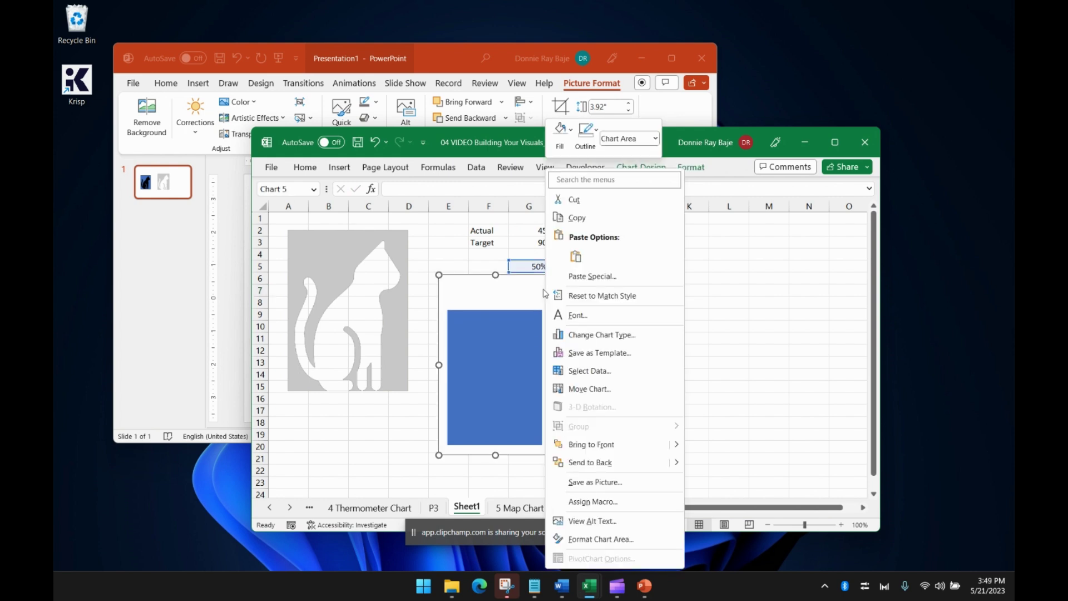
key(Escape)
right_click(504, 341)
click(570, 478)
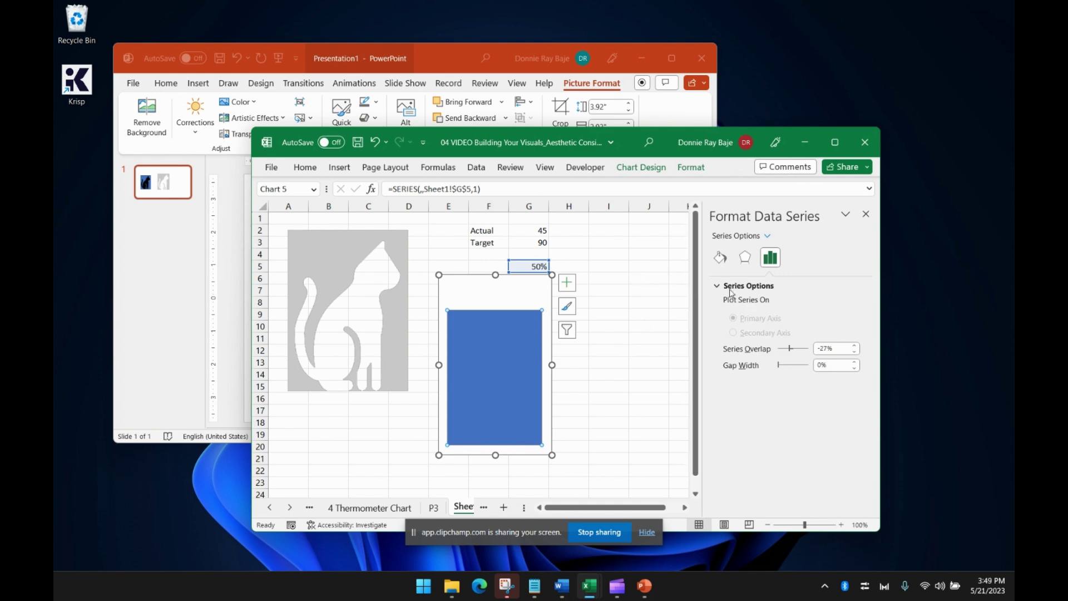
click(766, 237)
click(758, 272)
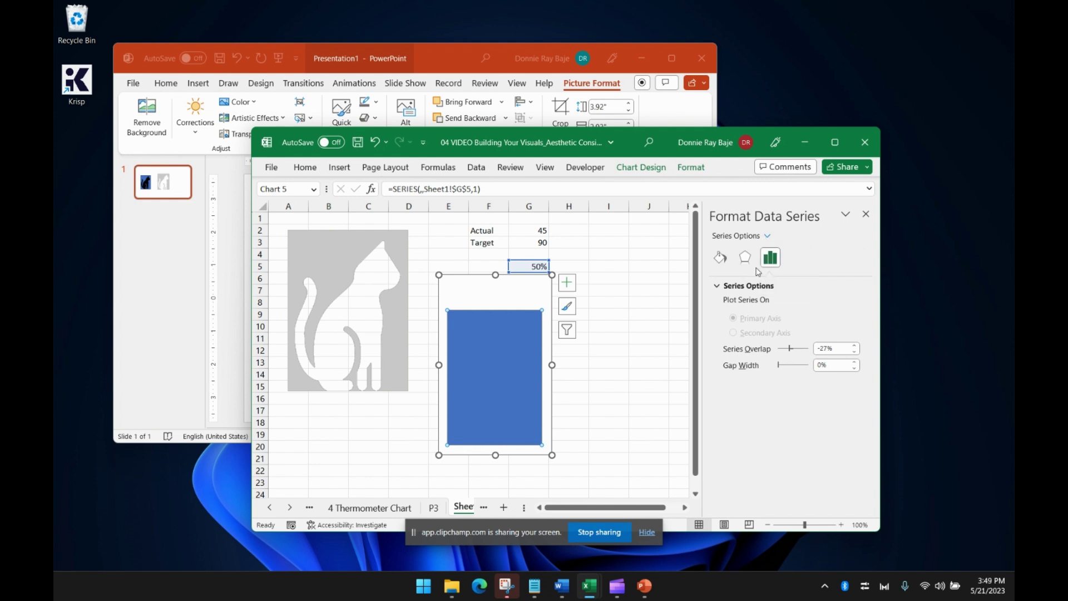
click(567, 283)
click(594, 300)
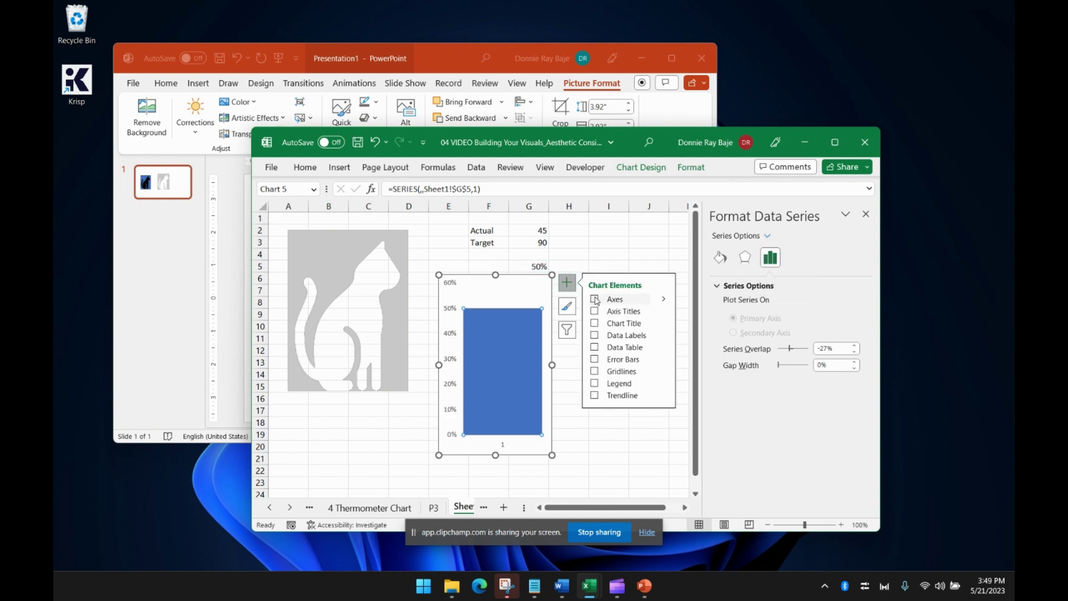
Fix the vertical axis bounds at minimum 0 and maximum 1.
click(451, 285)
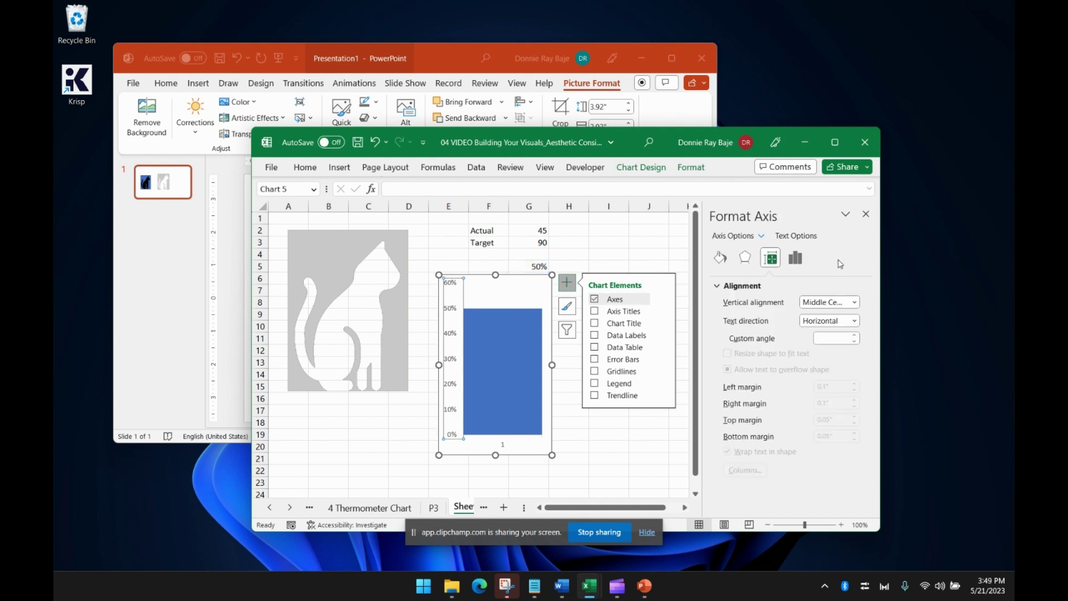
click(795, 259)
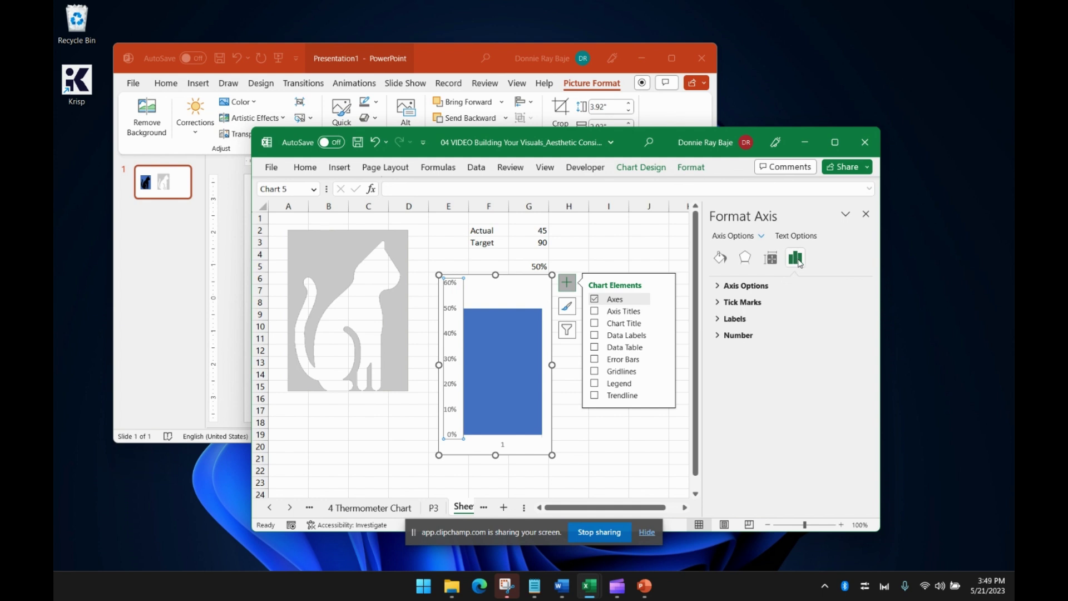
click(723, 286)
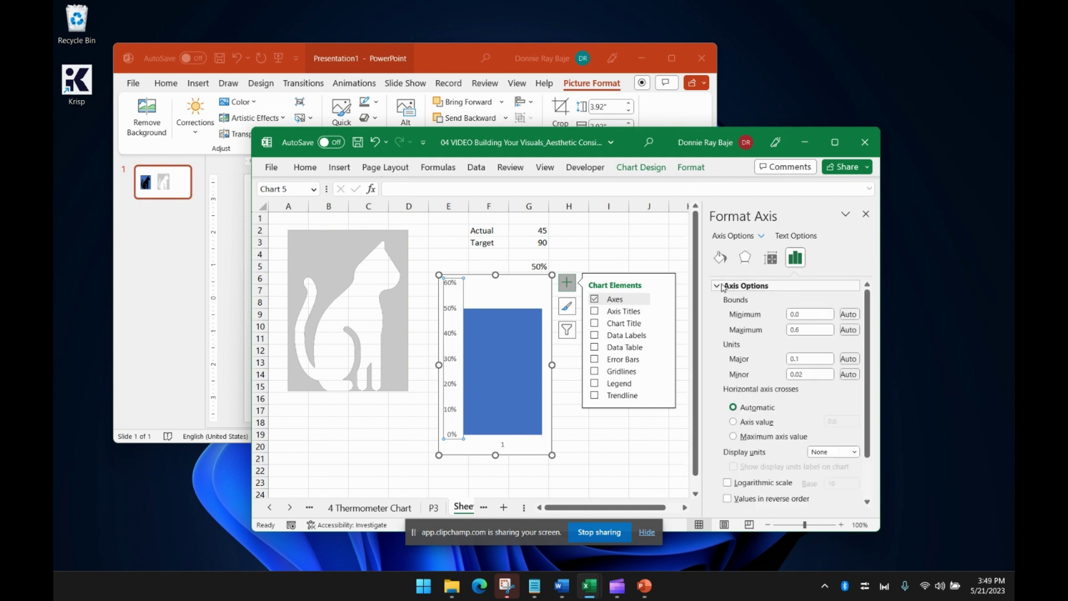
double_click(802, 329)
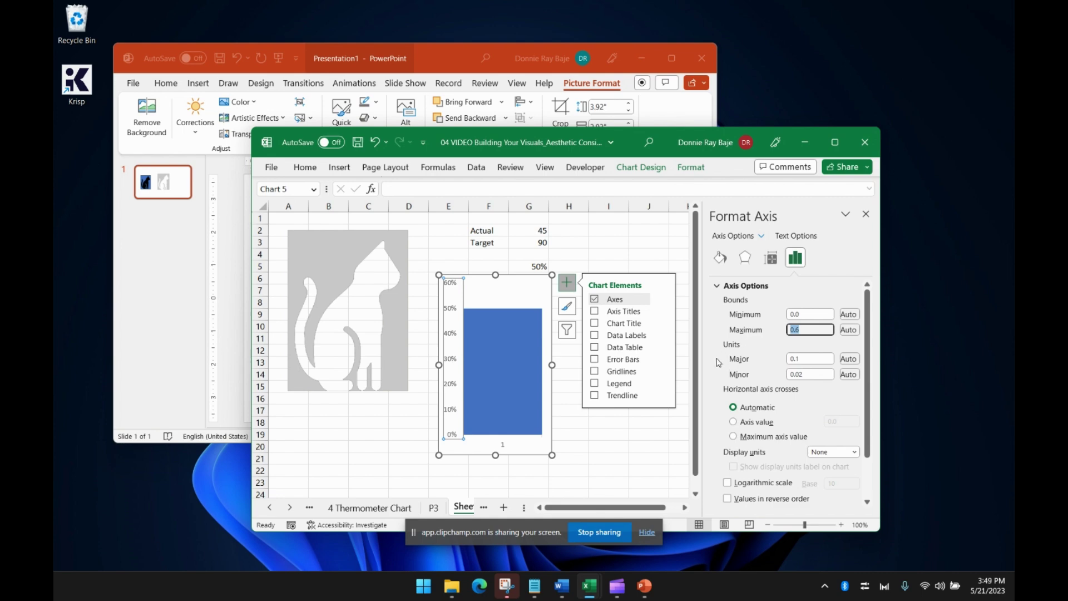
text(1)
key(Return)
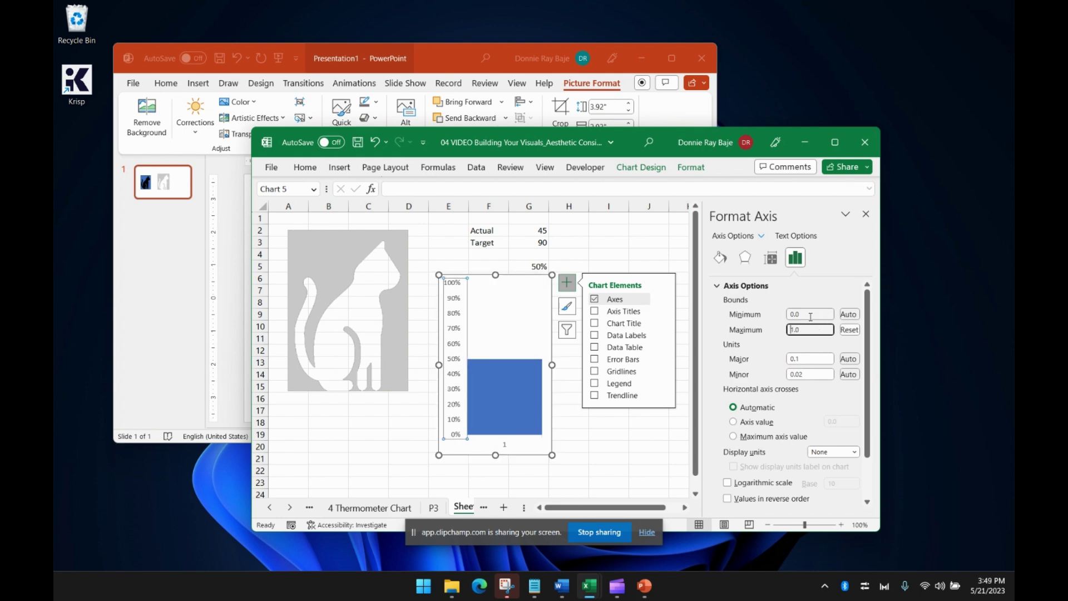
double_click(811, 315)
key(Return)
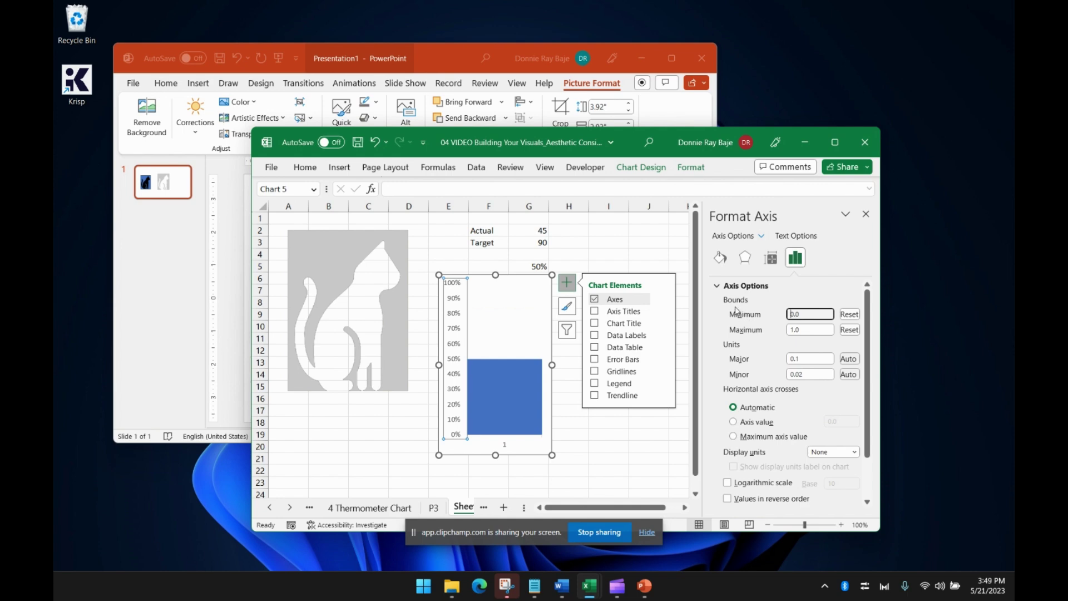
Test Actual values 11, 23 and 67 in G2.
click(541, 232)
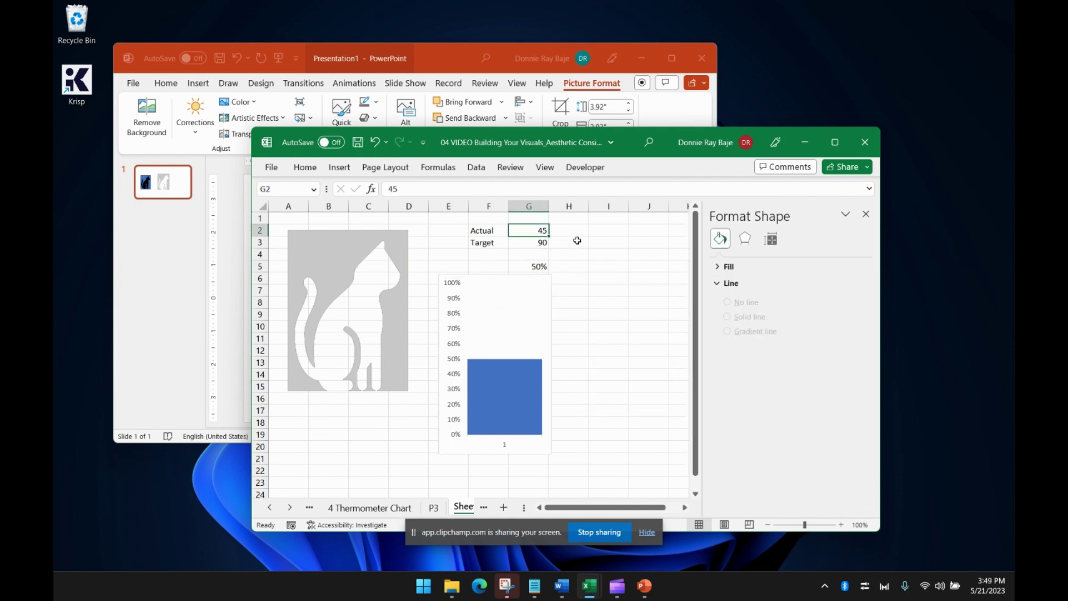
text(11)
click(579, 252)
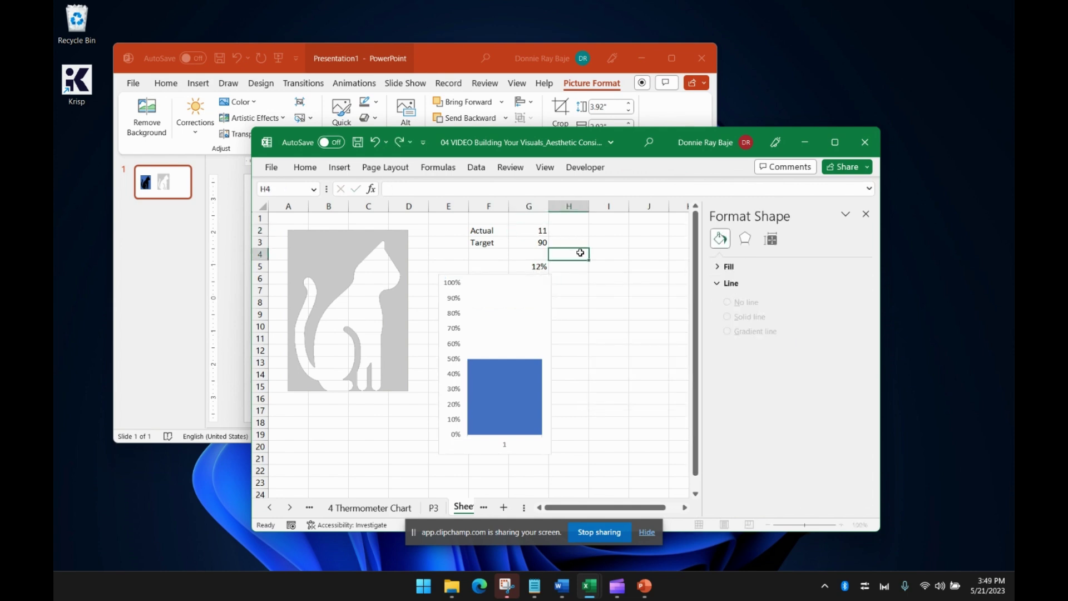
click(538, 230)
text(23)
click(567, 243)
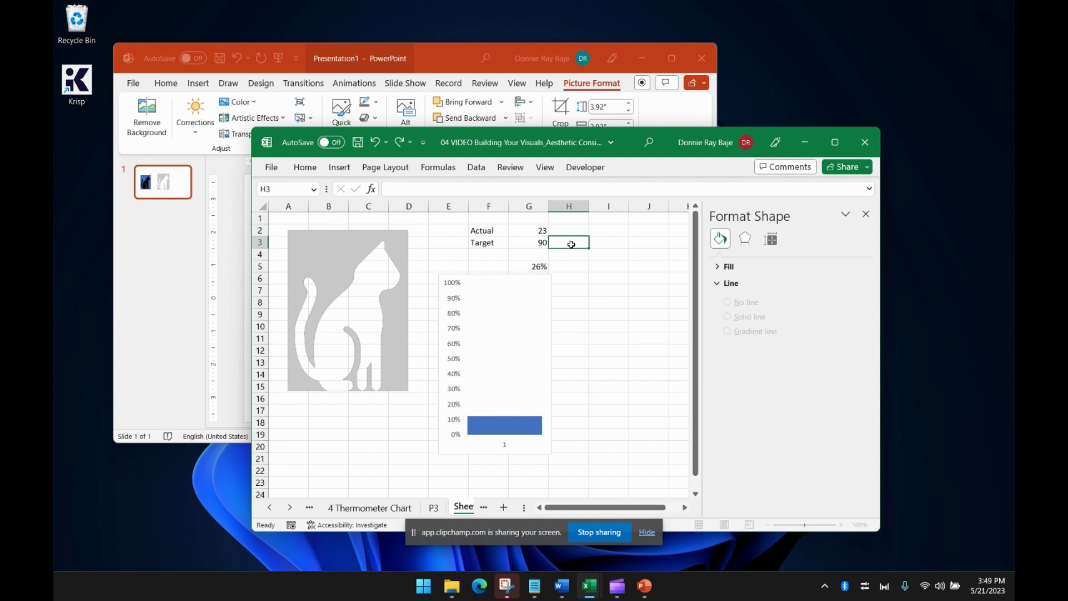
click(536, 231)
text(67)
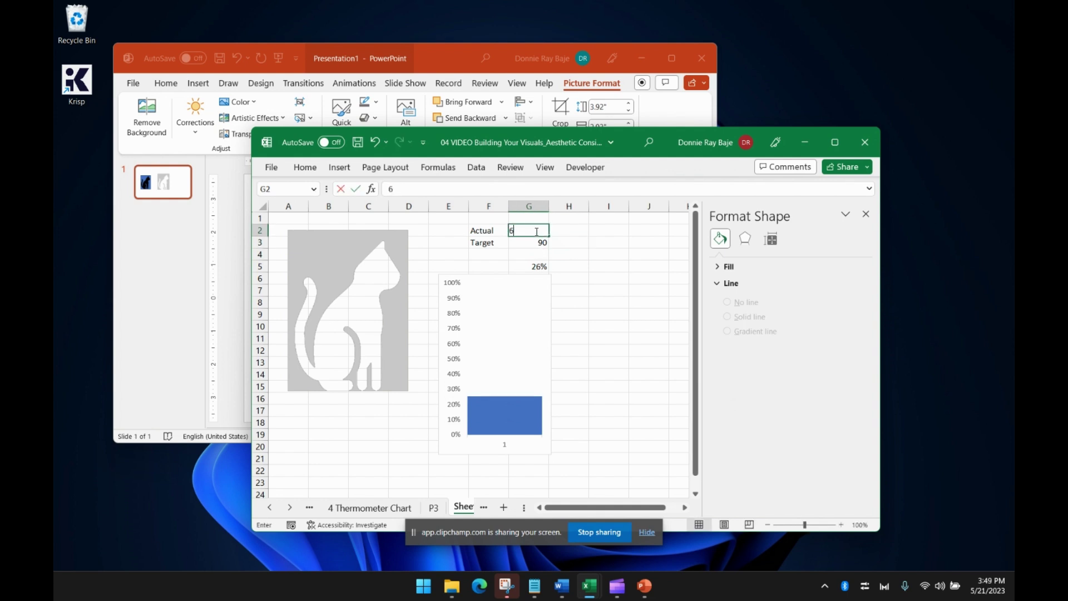
click(577, 264)
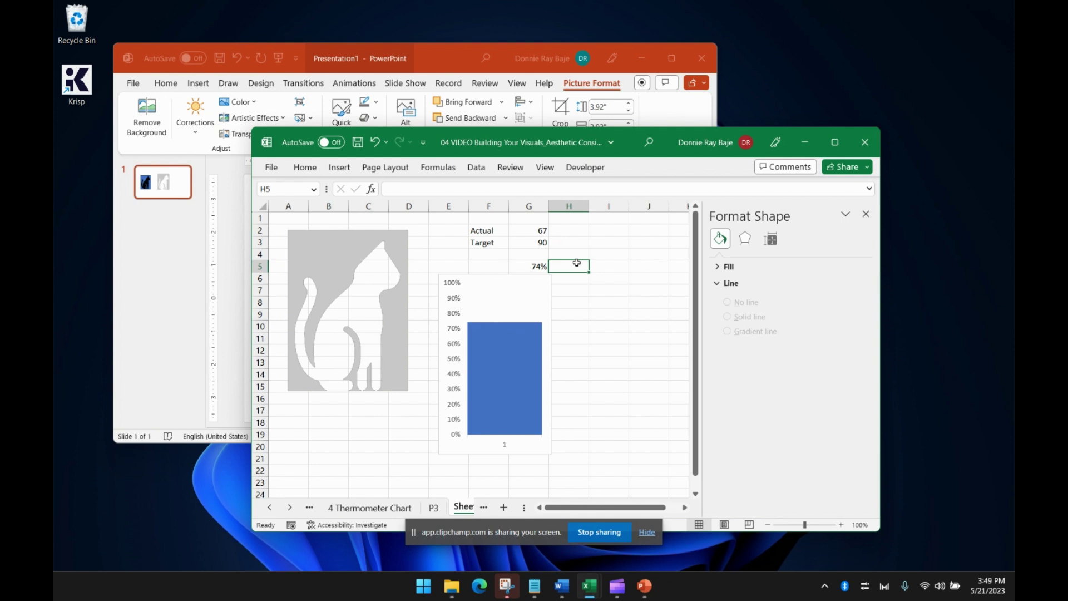
Hide the axes on the percentage column chart.
click(518, 279)
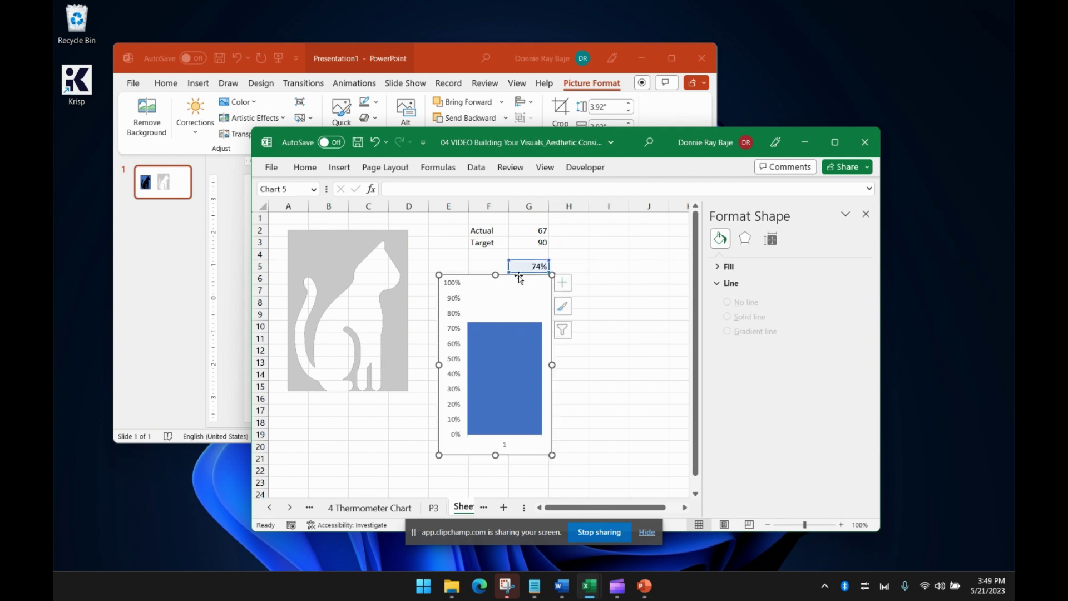
click(565, 283)
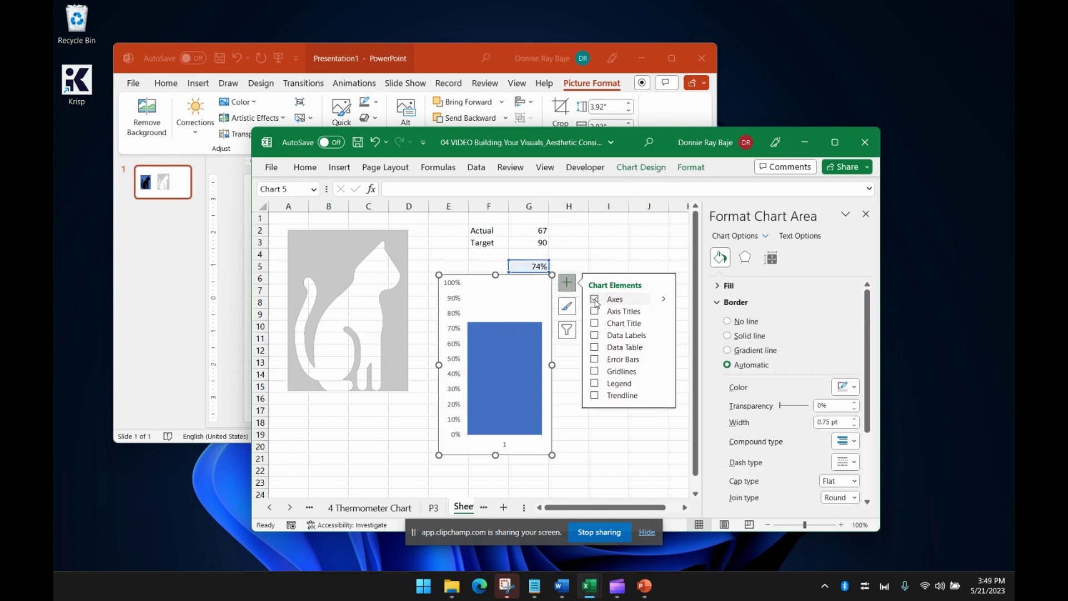
click(595, 300)
Enter 44, then 11, as the Actual value in G2.
click(541, 231)
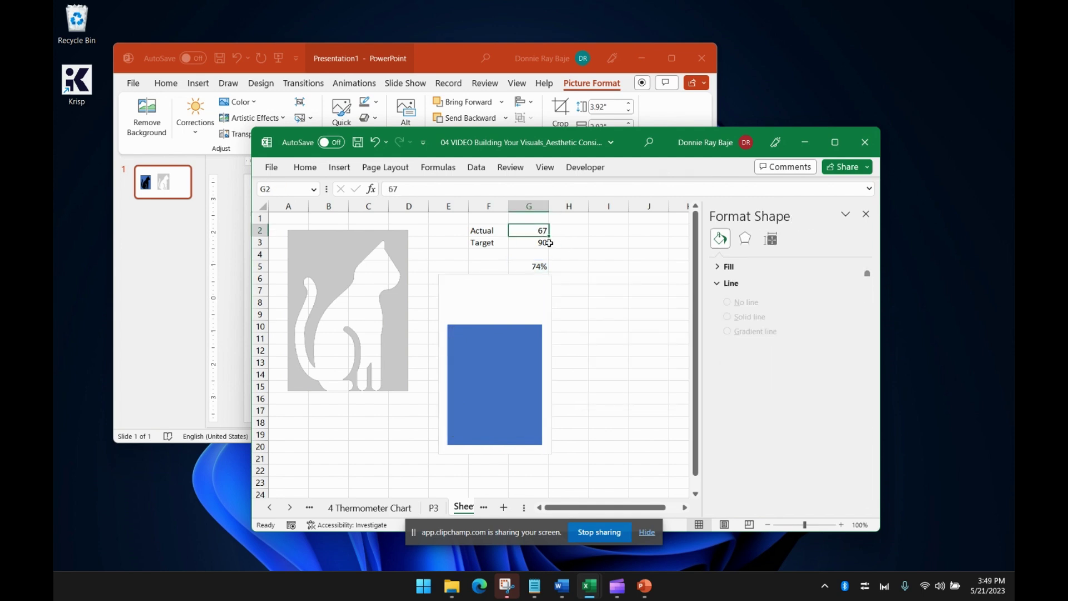
text(44)
click(586, 278)
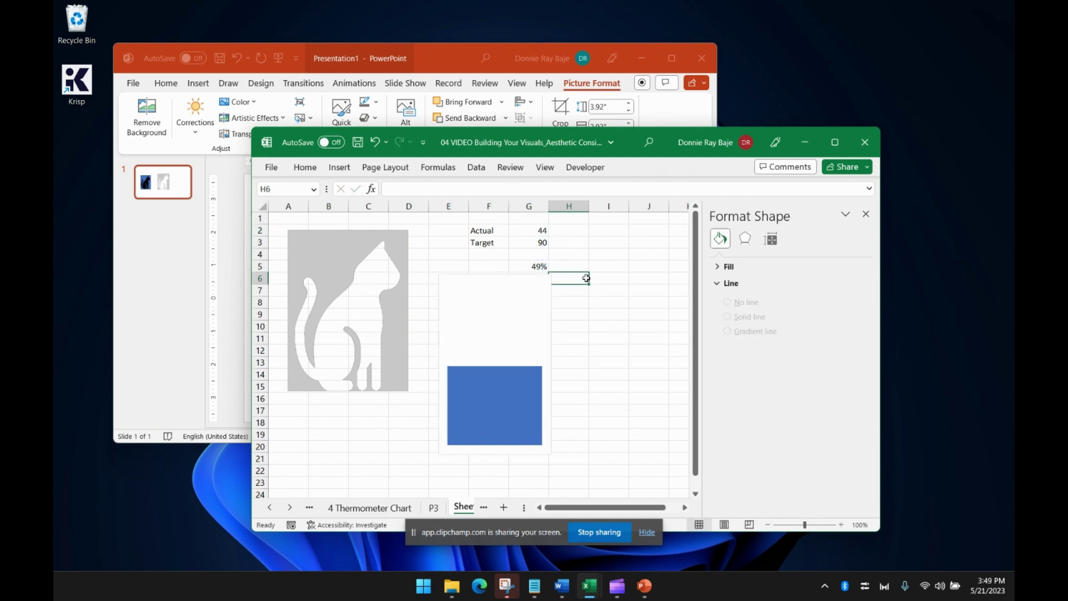
click(540, 231)
text(11)
click(610, 256)
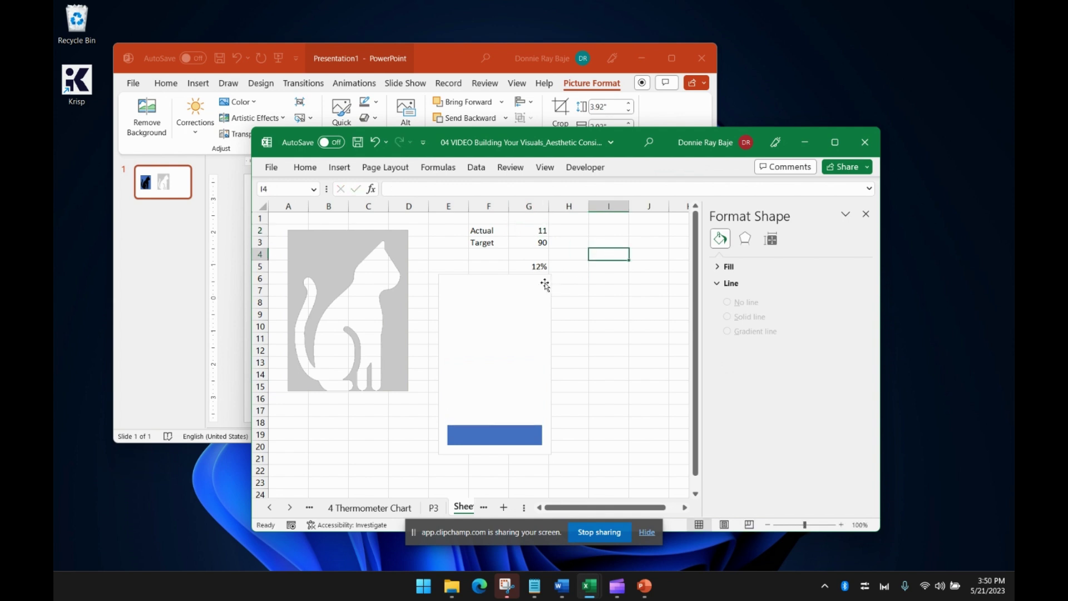
Bring the cat picture in front of the chart and line it up over the column.
click(543, 284)
click(398, 251)
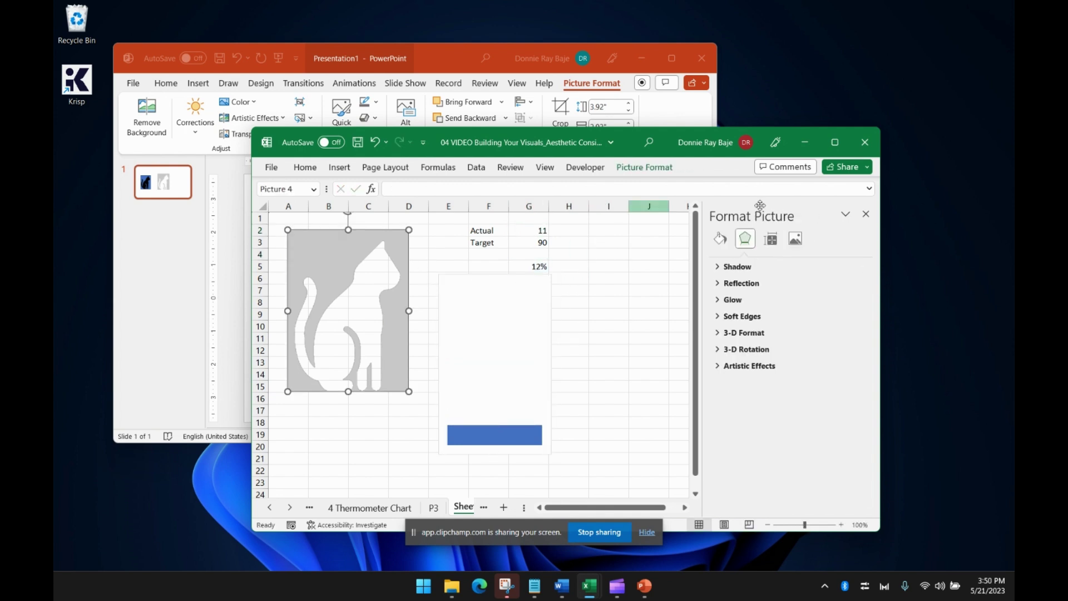
click(866, 215)
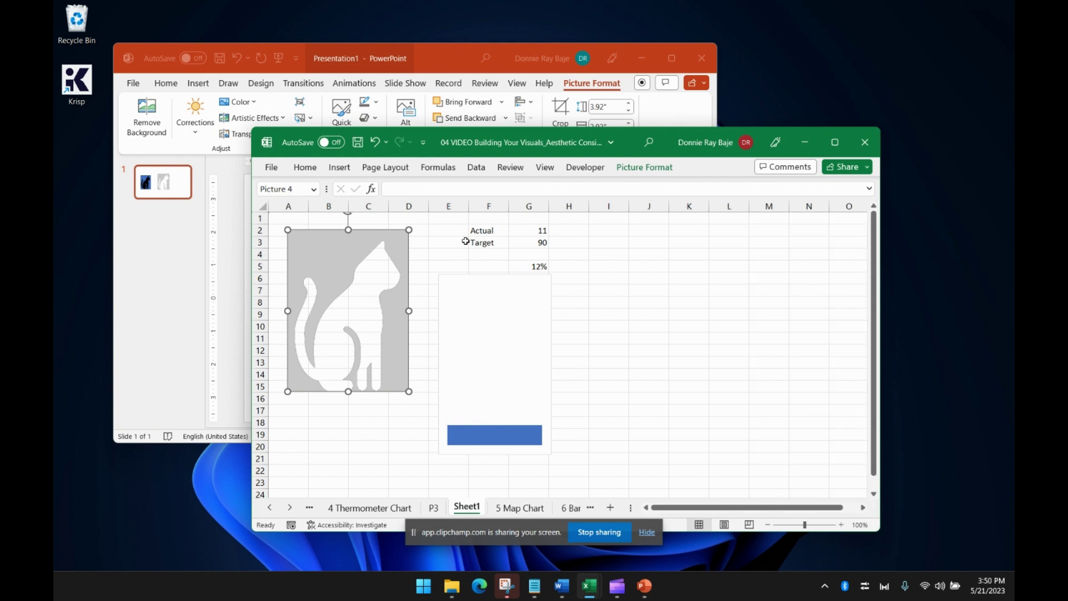
right_click(405, 246)
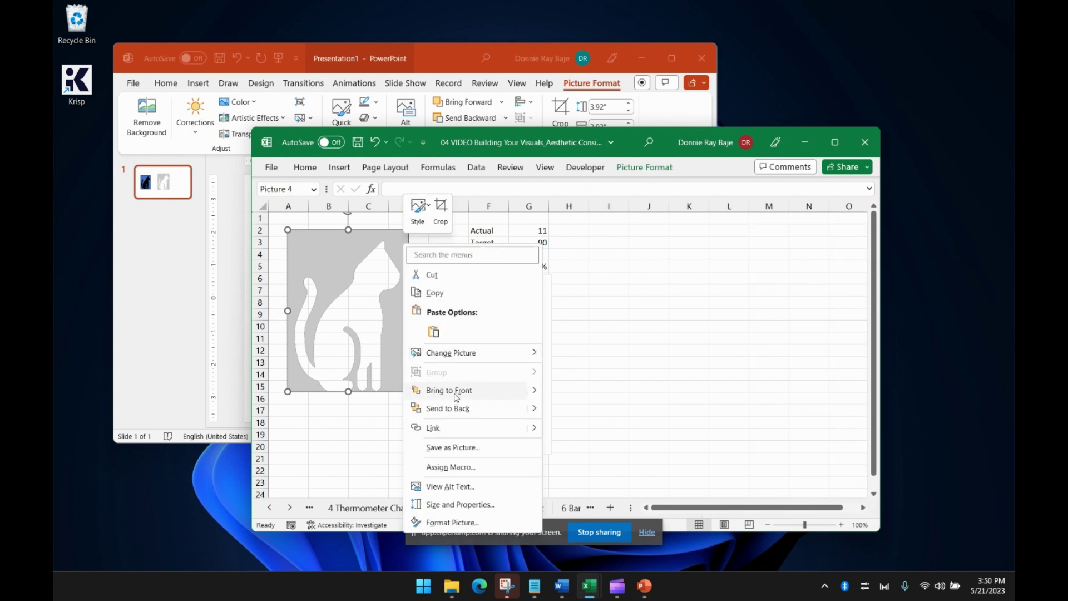
click(456, 397)
drag(400, 239, 545, 293)
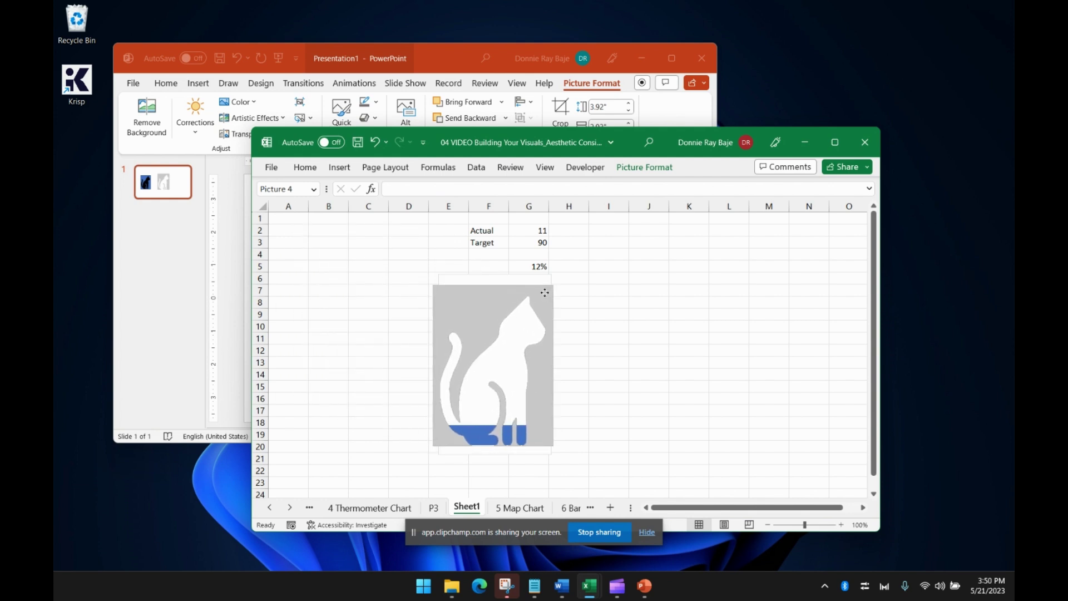
drag(545, 293, 545, 293)
Set the Actual value in G2 to 90 for a full fill.
click(538, 232)
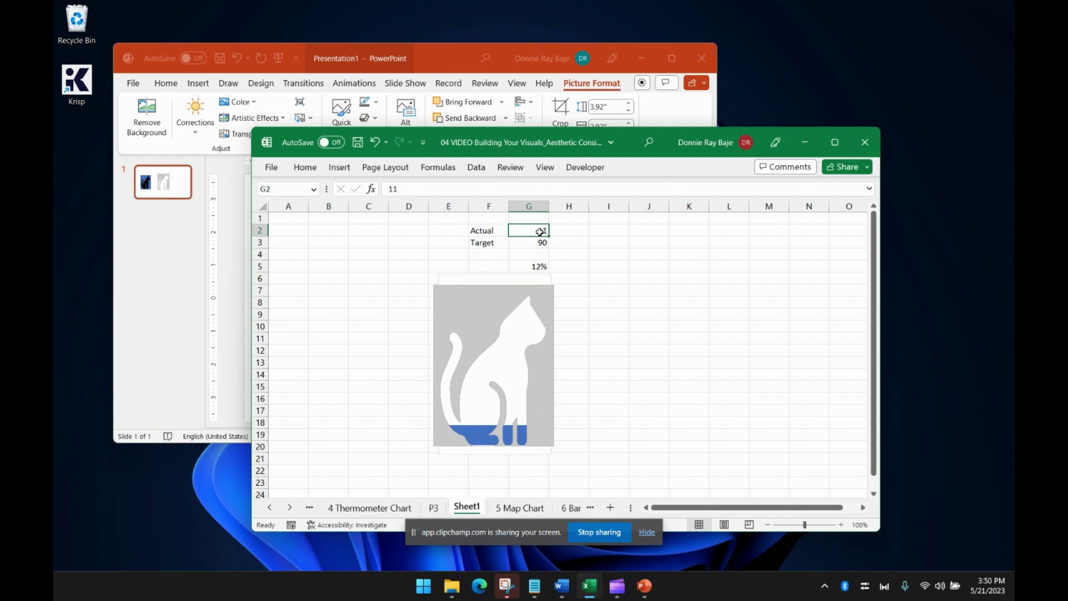
text(90)
click(593, 293)
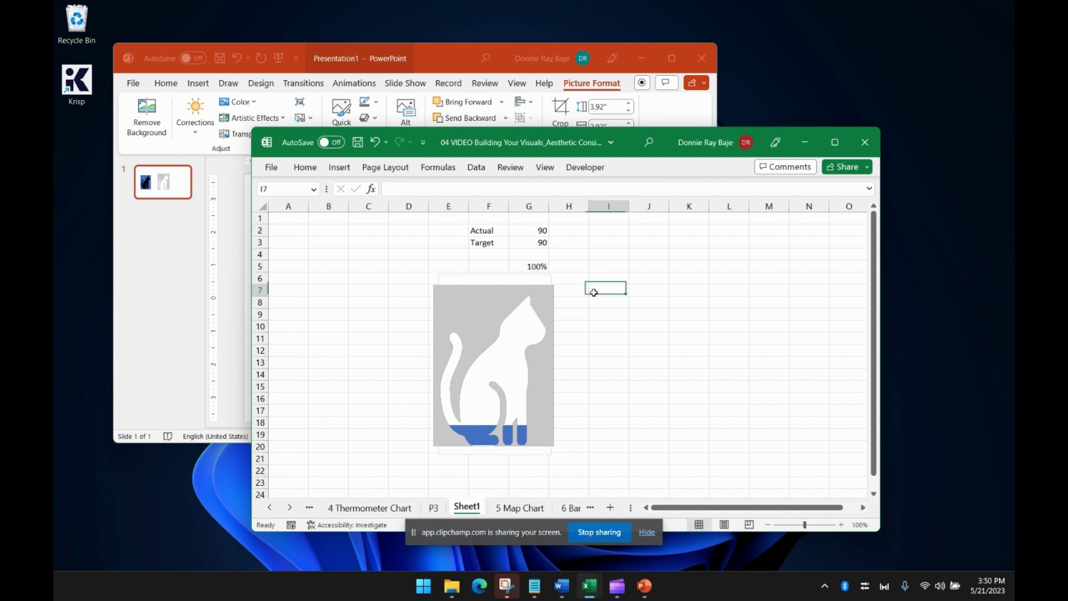
Stretch the cat picture taller and resize the chart so it sits behind the cat.
click(533, 293)
drag(495, 286, 494, 271)
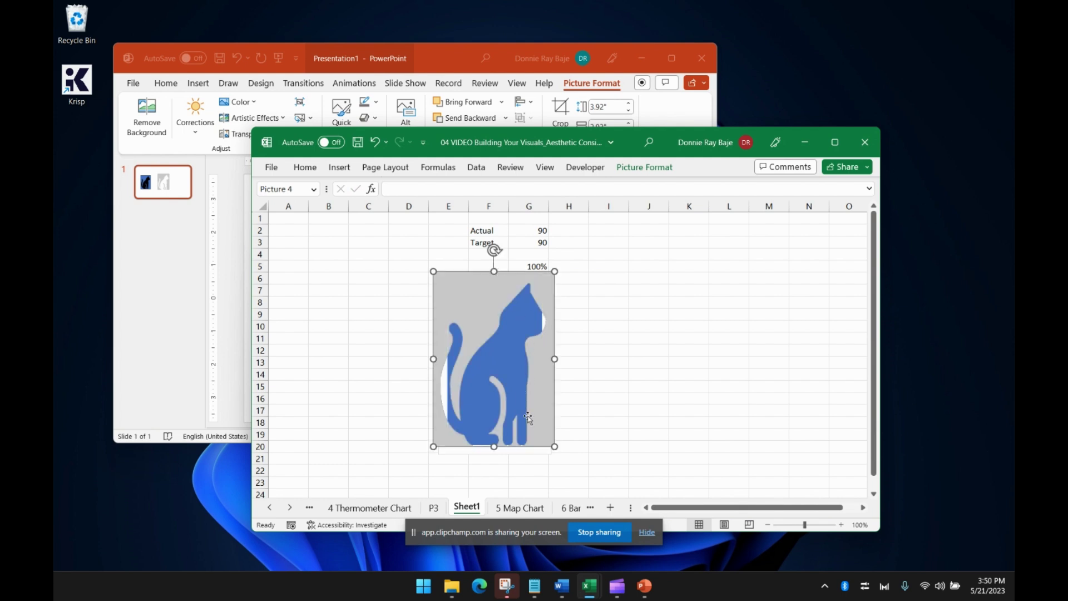
drag(493, 446, 498, 445)
click(508, 449)
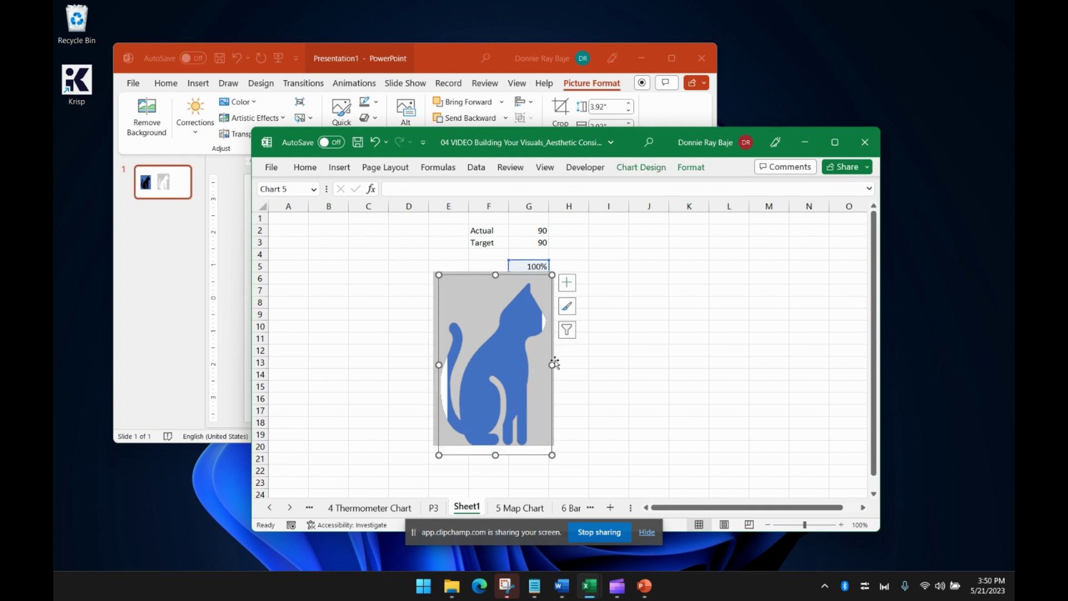
drag(554, 368, 598, 366)
drag(593, 452, 580, 447)
drag(586, 366, 563, 365)
click(608, 363)
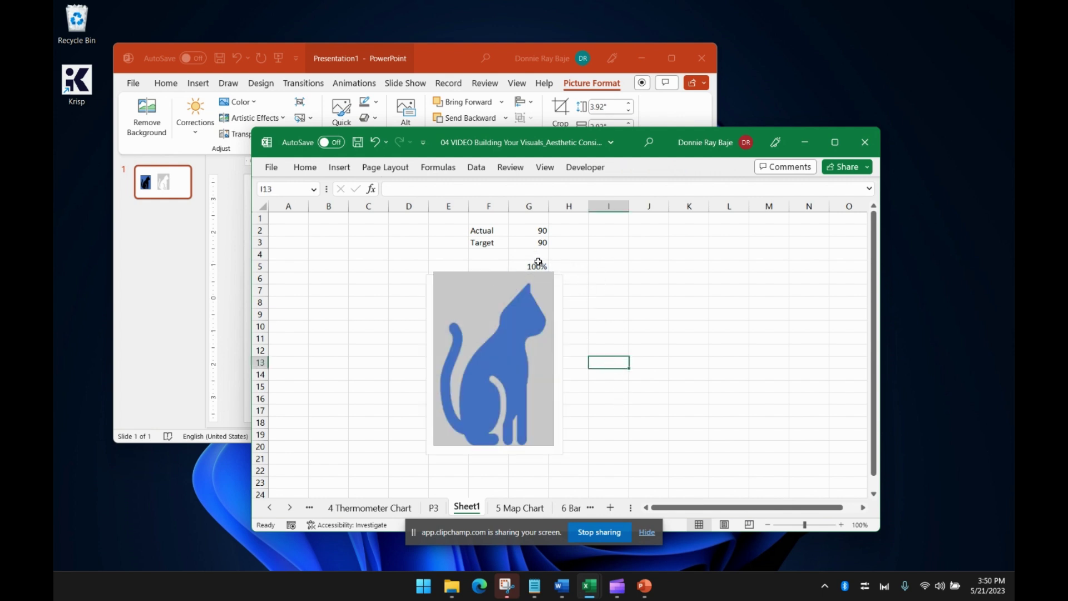
Enter 32, 11, 50 and finally 89 as the Actual value in G2.
click(540, 230)
text(32)
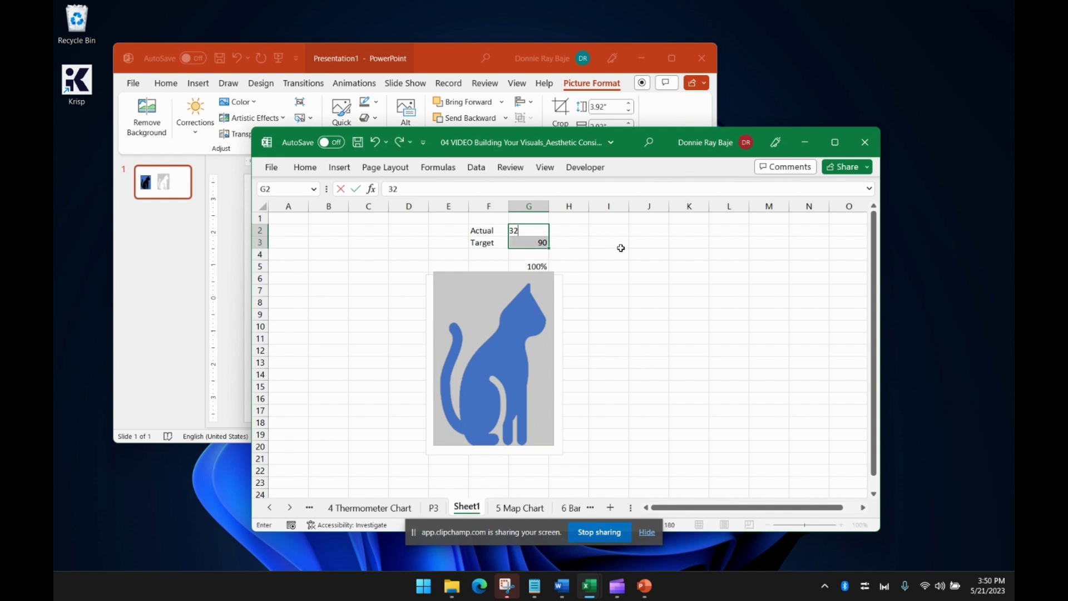
click(621, 250)
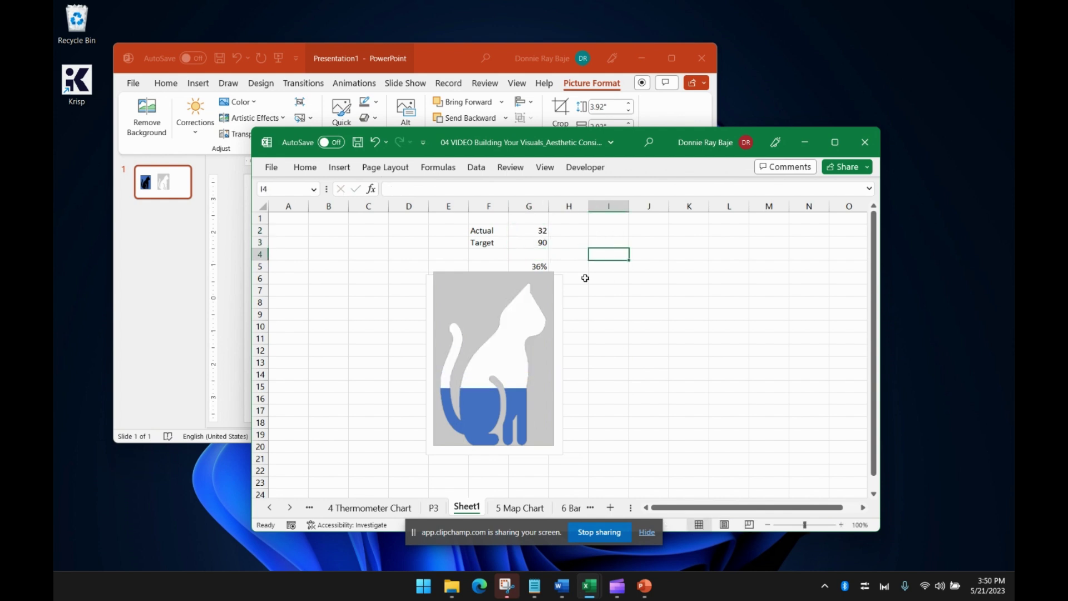
click(533, 233)
text(11)
click(595, 252)
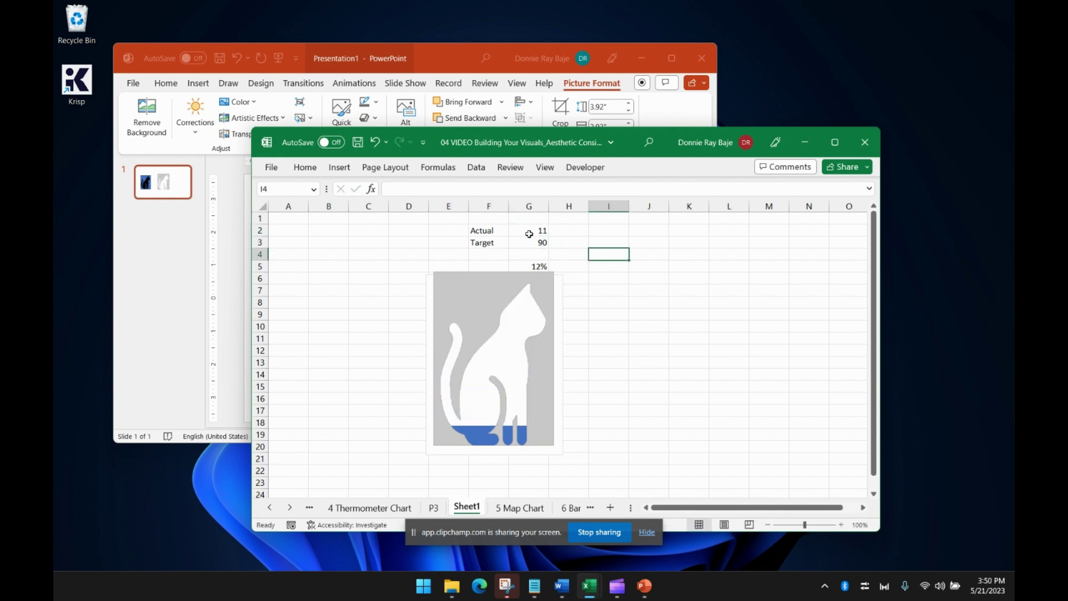
click(530, 234)
text(50)
click(607, 254)
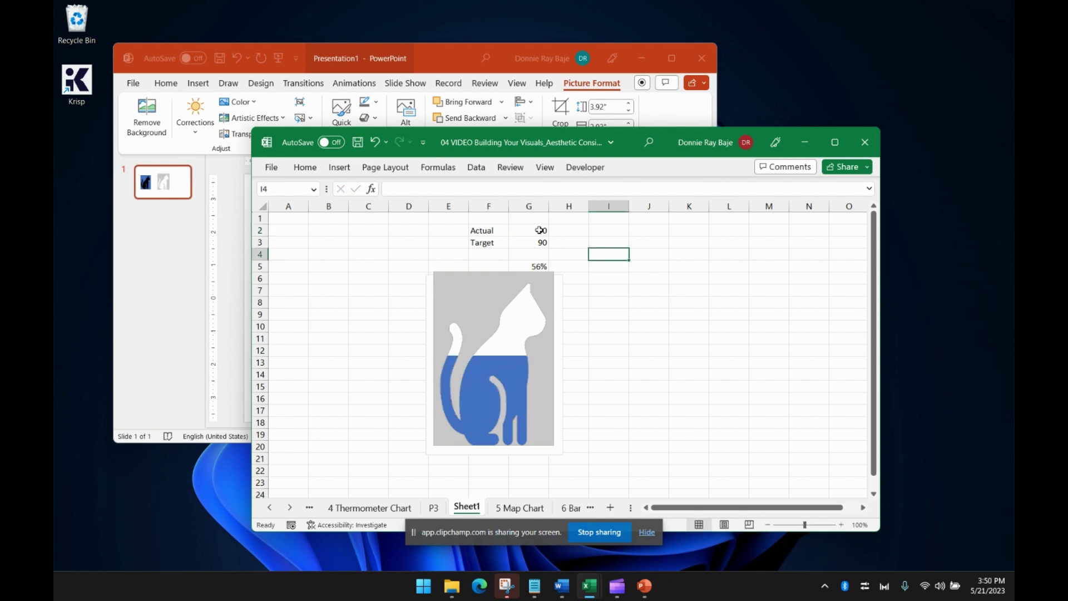
click(539, 230)
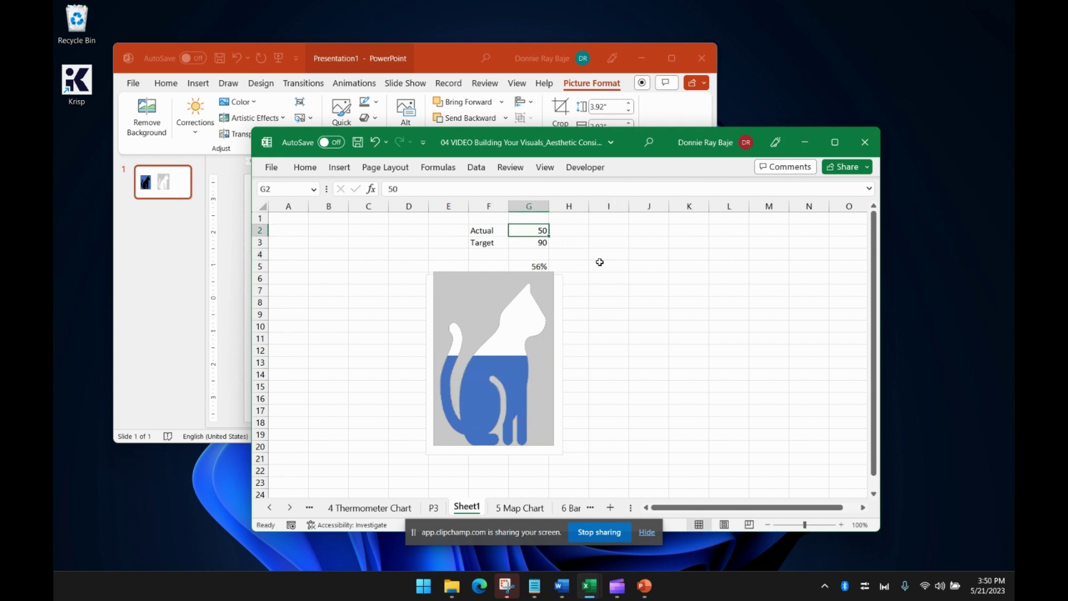
text(89)
click(625, 276)
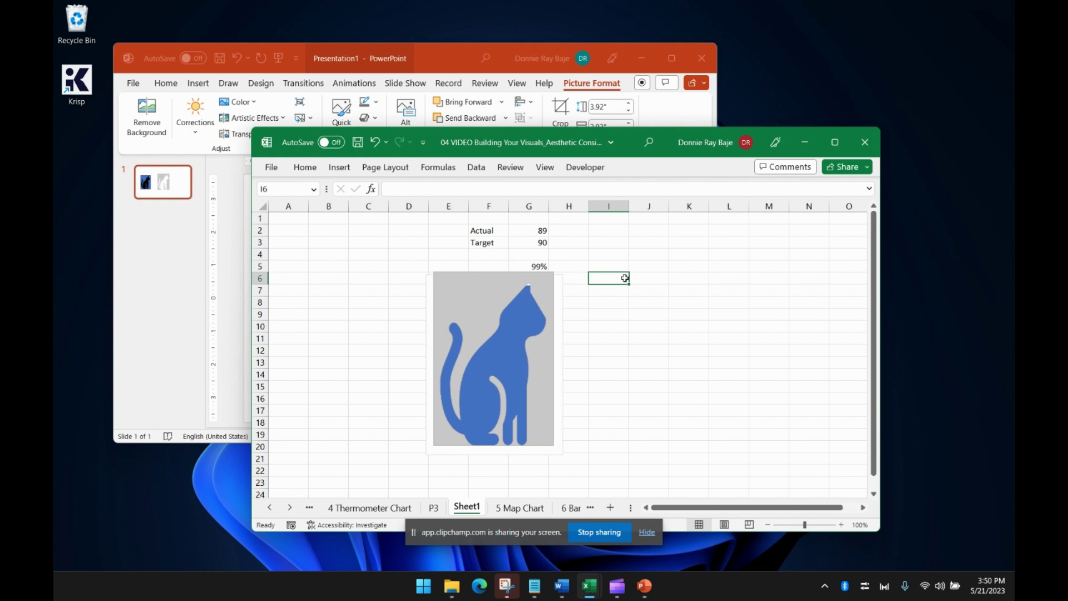
click(560, 295)
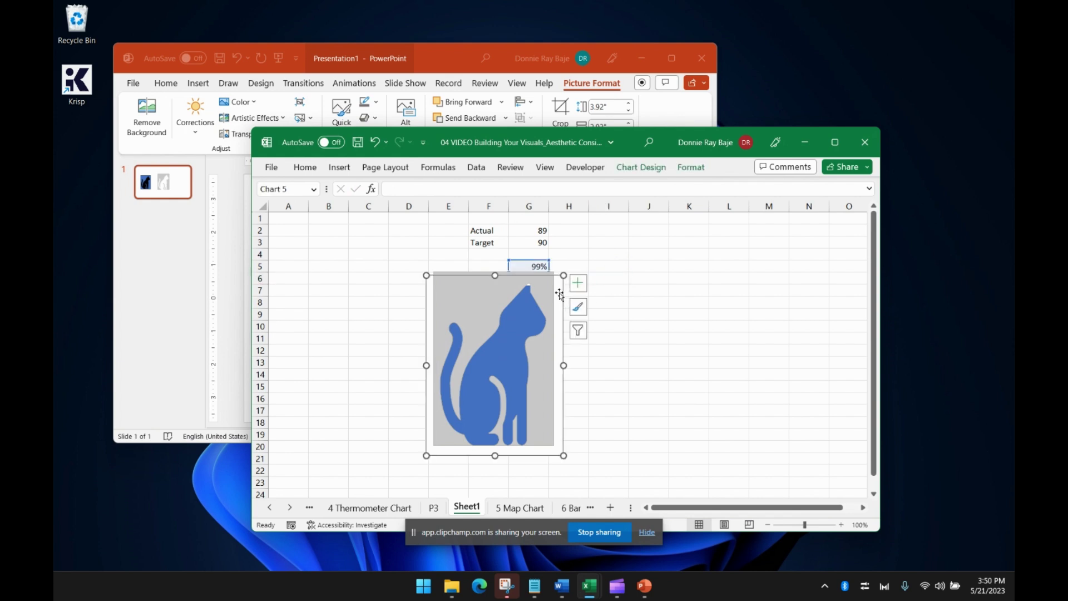
Set the cat chart's chart-area border to No line.
click(633, 174)
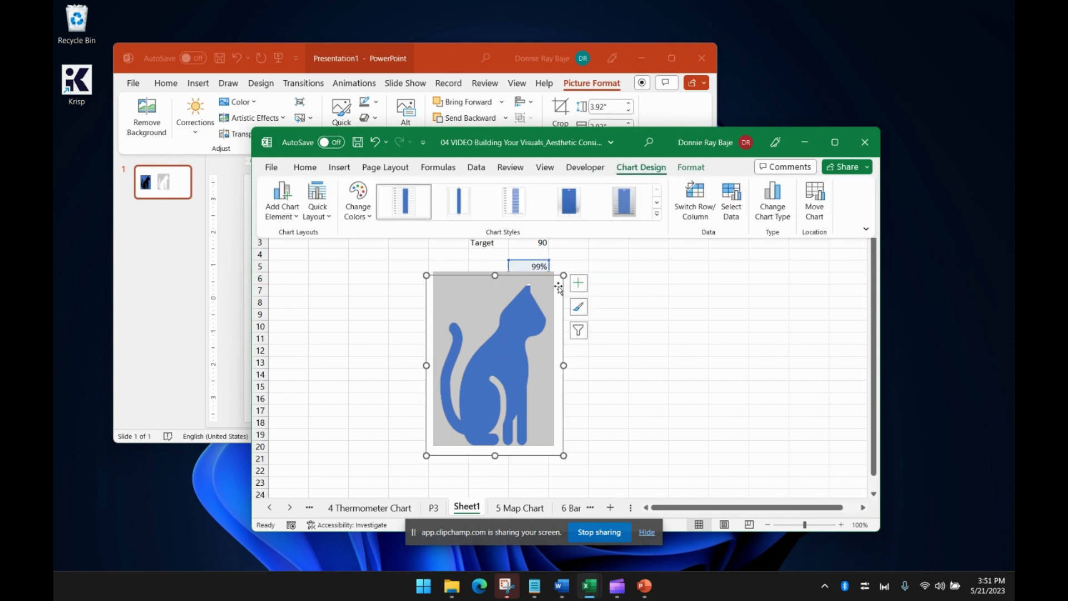
click(560, 288)
right_click(560, 287)
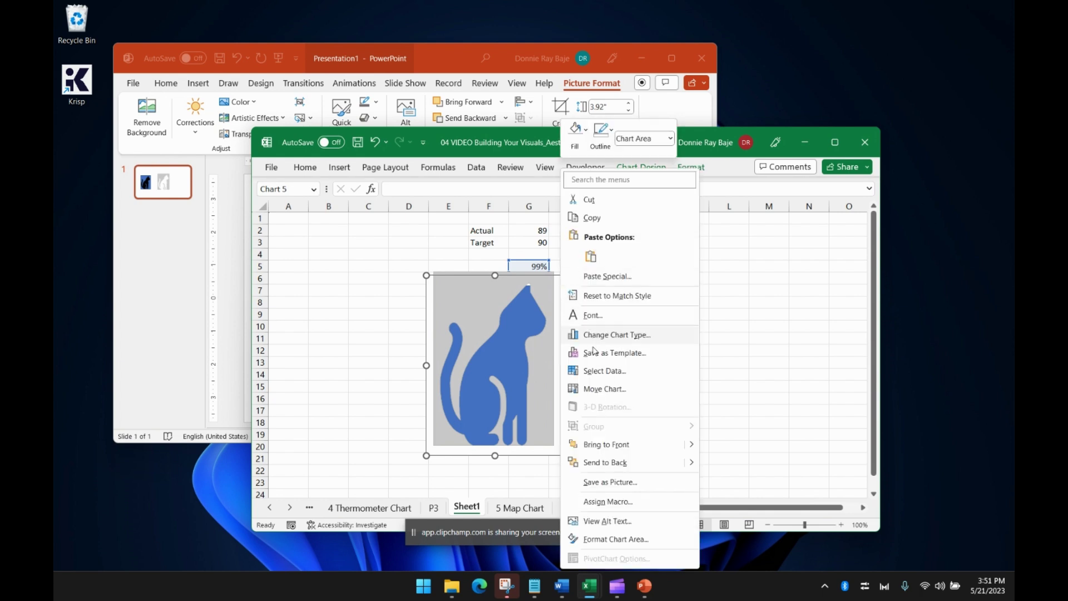
click(617, 540)
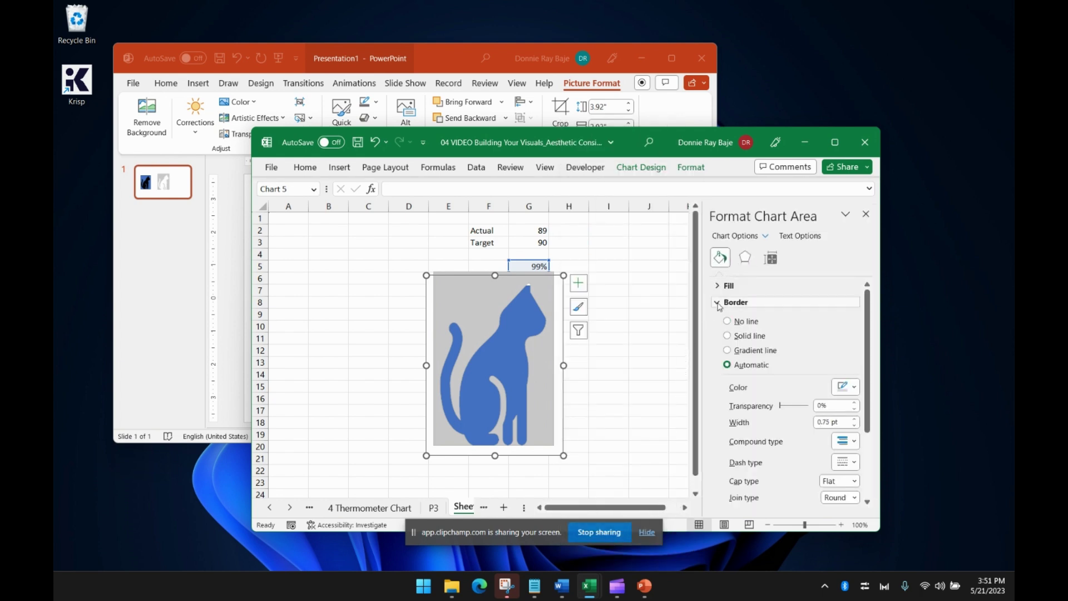
click(727, 322)
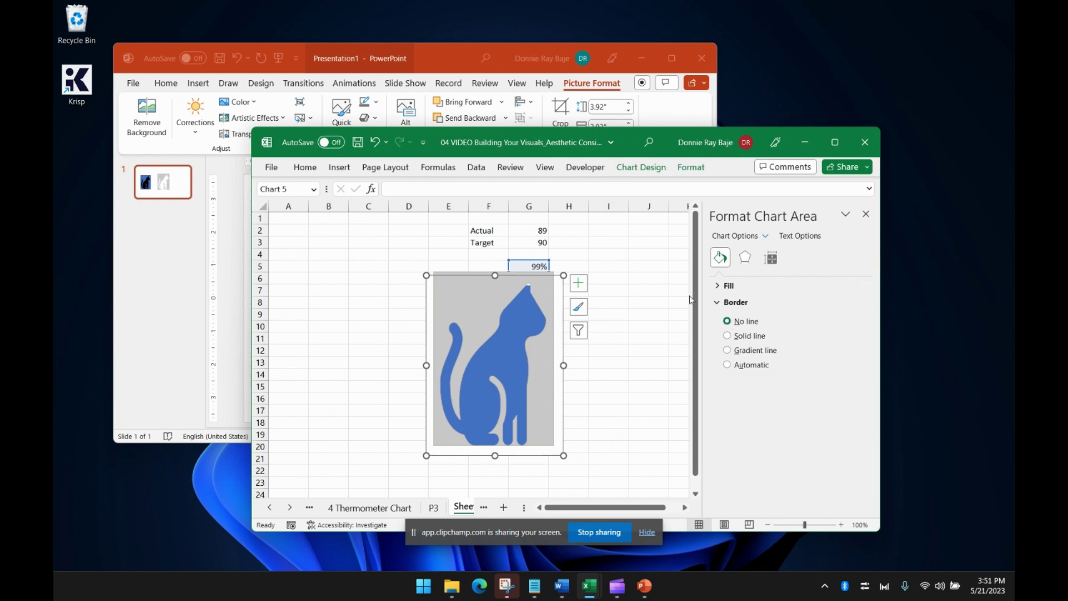
click(635, 277)
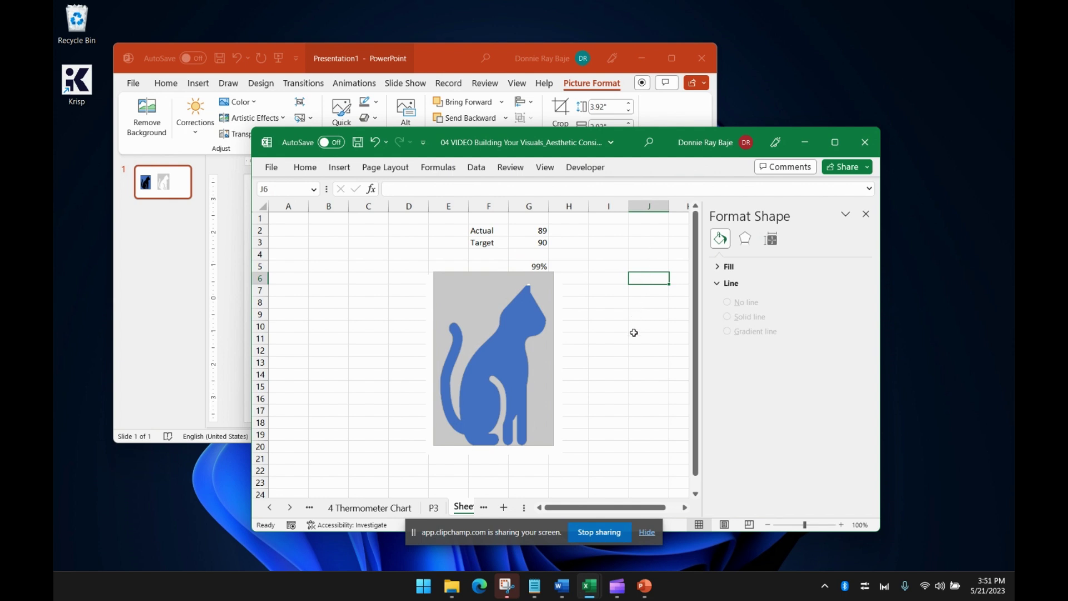
Enter 21 as the Actual value in G2 so the cat fills to 23%.
click(539, 228)
text(21)
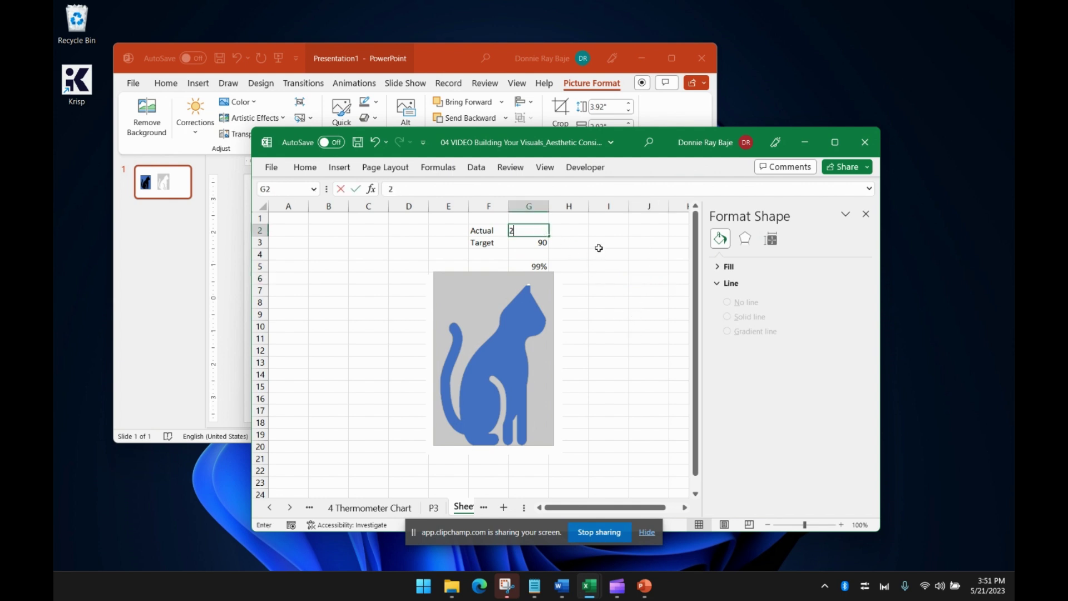
click(627, 291)
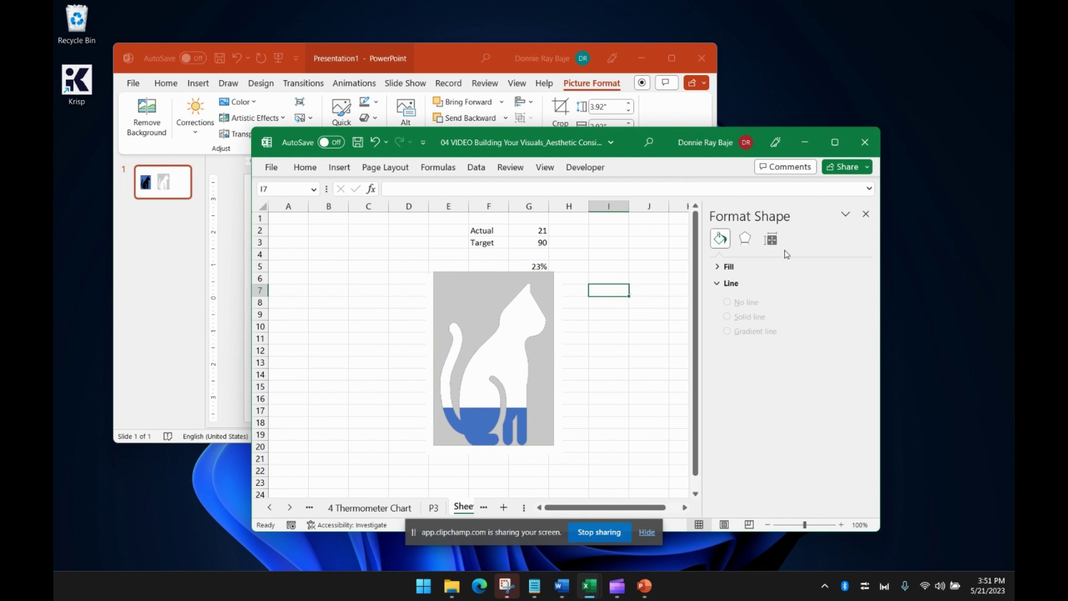